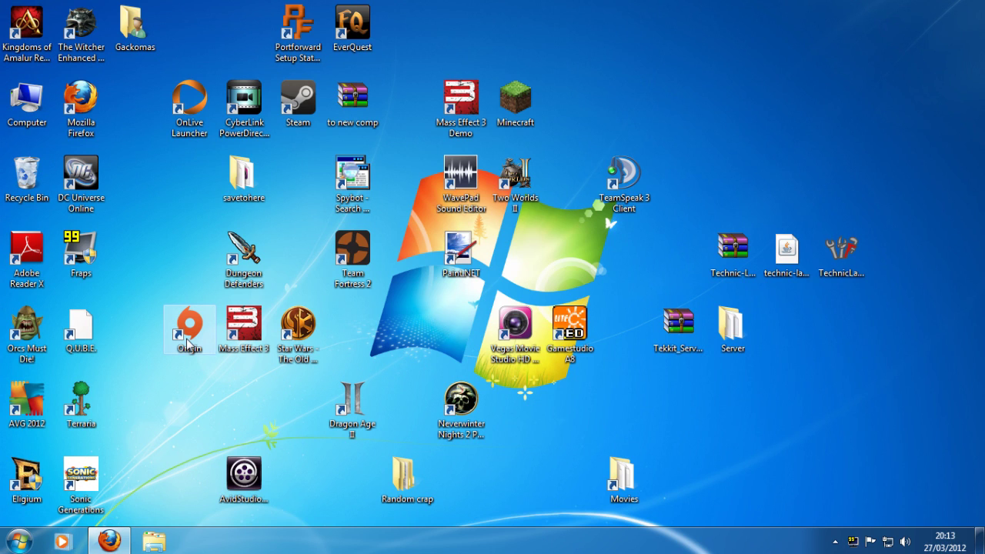
# - Look over the technicpack.net home page and its launcher downloads in Firefox, and minimize the browser
pyautogui.click(109, 541)
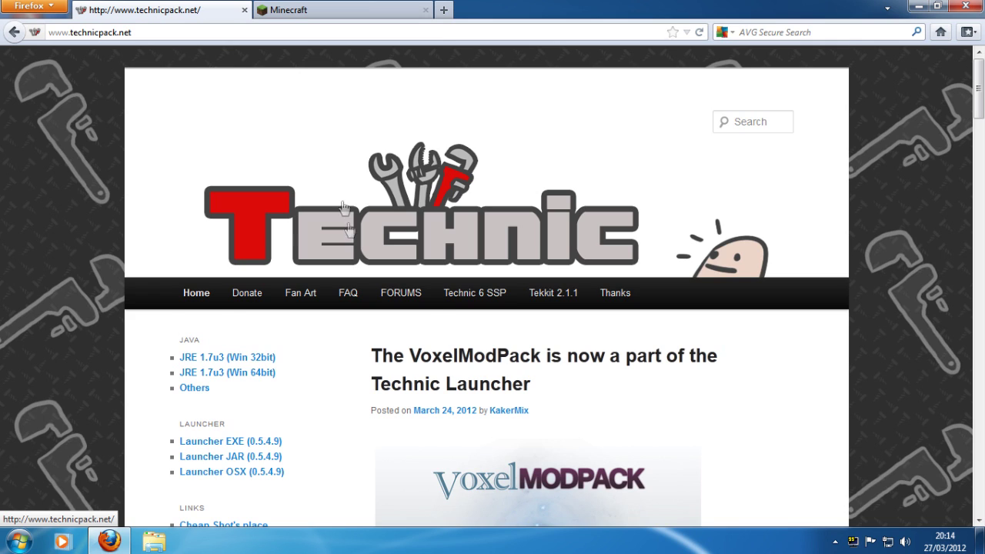
pyautogui.scroll(-4, 348, 228)
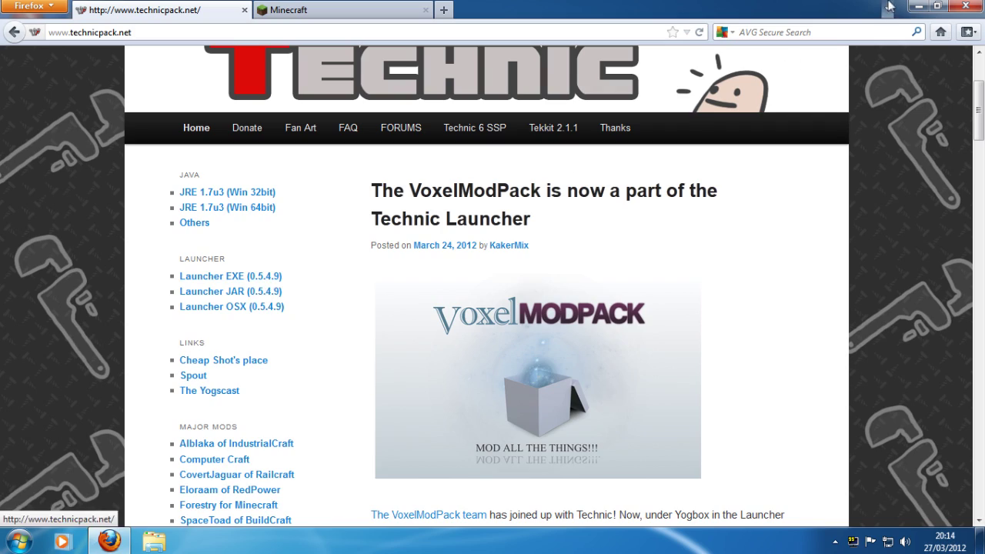
pyautogui.click(918, 6)
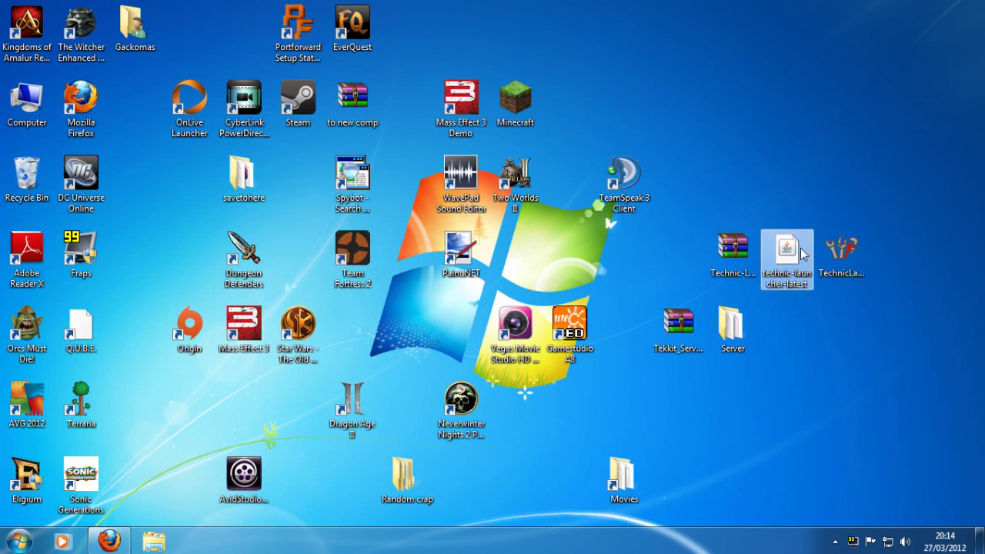
# - Inspect the Technic Launcher app folder inside the Technic-Launcher-OSX archive and close the archive
pyautogui.click(737, 247)
pyautogui.doubleClick(732, 254)
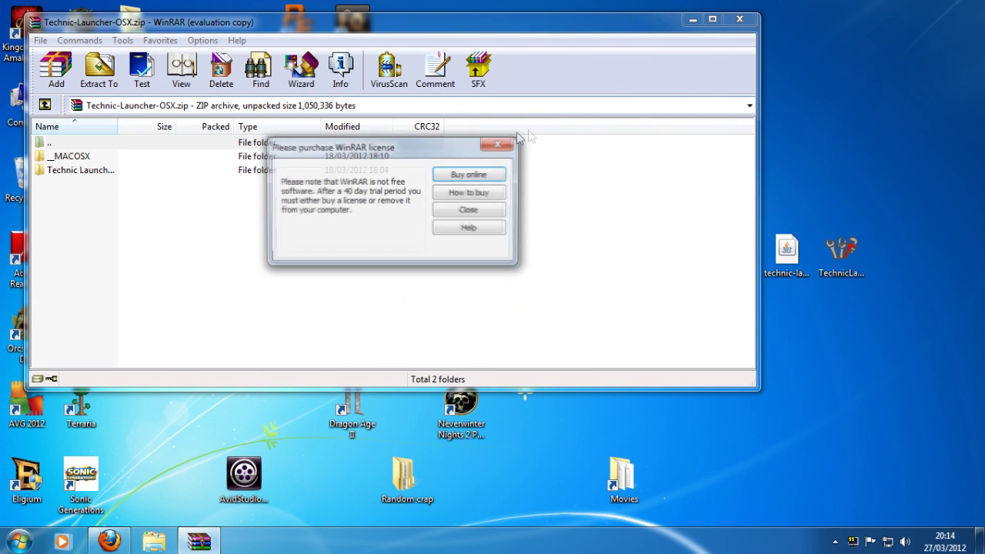
pyautogui.click(514, 140)
pyautogui.doubleClick(68, 172)
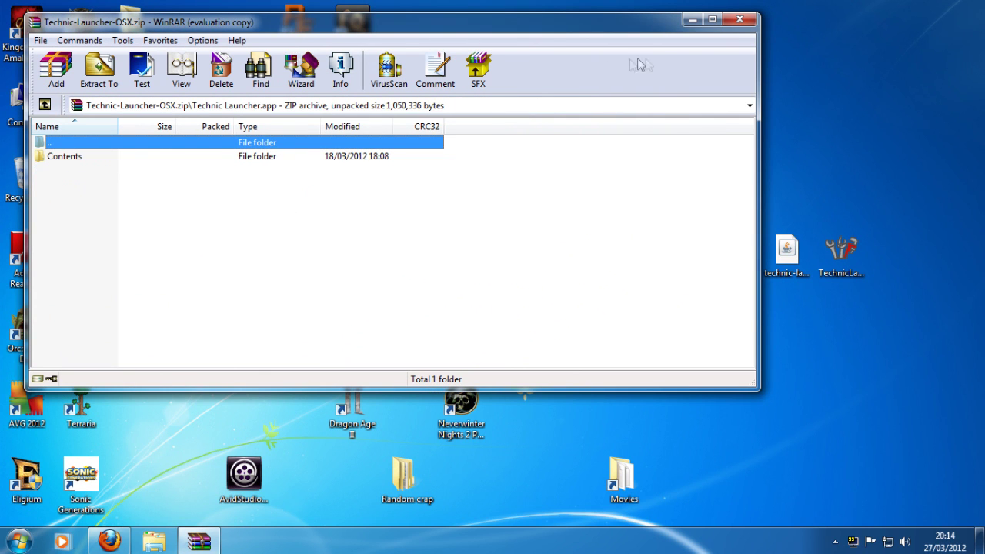
pyautogui.click(740, 20)
# - Delete the Technic-Launcher-OSX archive from the desktop
pyautogui.click(741, 262)
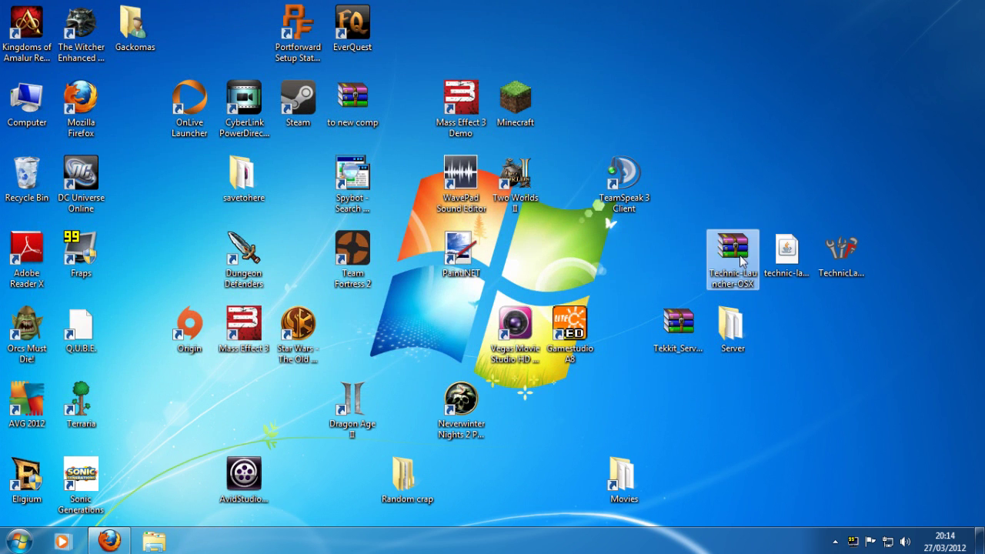
pyautogui.press('Delete')
pyautogui.press('Return')
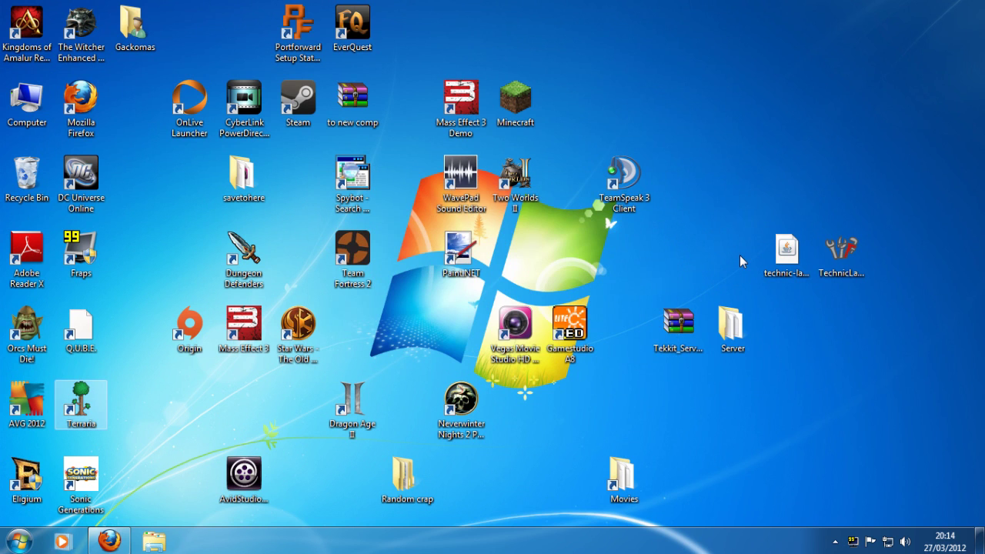
pyautogui.click(829, 247)
pyautogui.click(788, 250)
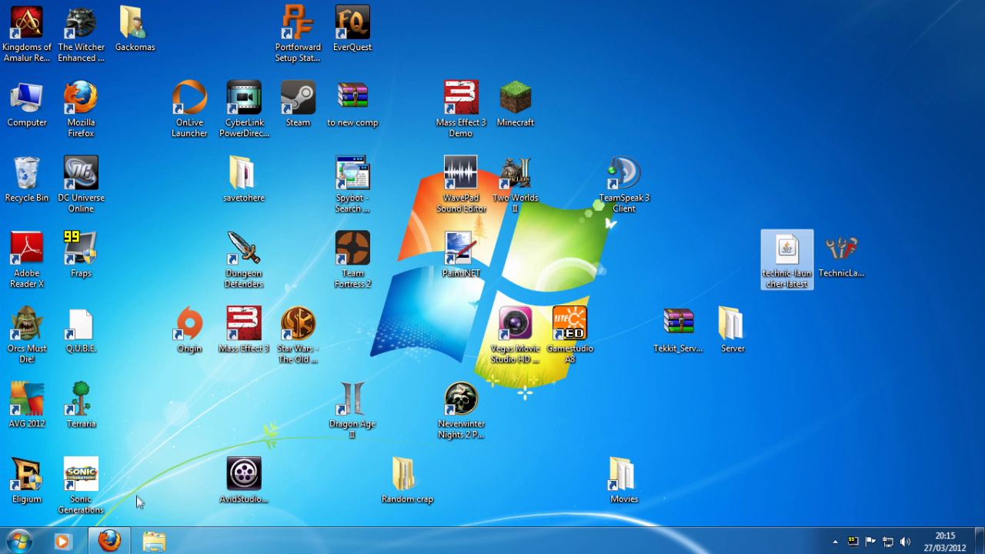
# - Return to Firefox to check the Java and launcher download links on technicpack.net, and minimize the browser
pyautogui.click(110, 541)
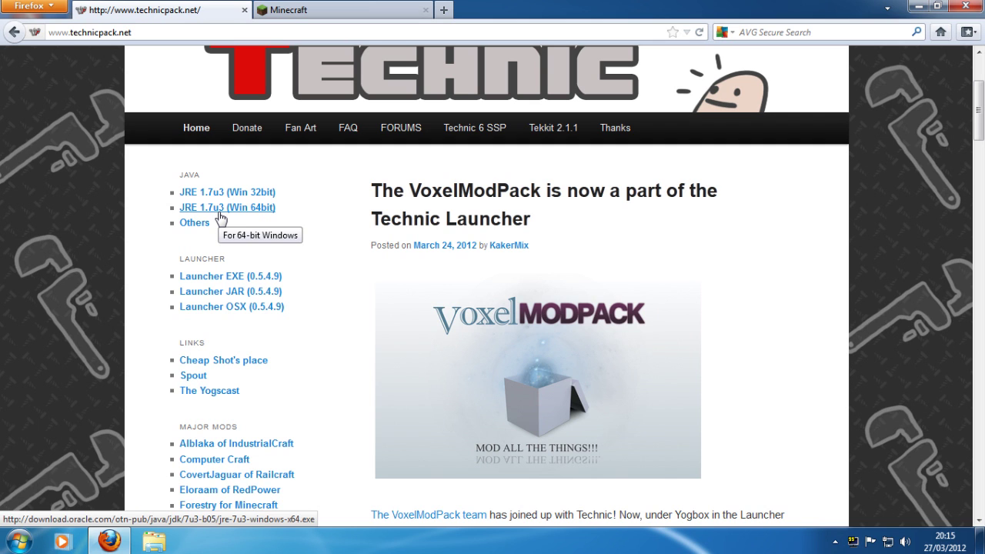
pyautogui.click(835, 542)
pyautogui.scroll(-10, 905, 320)
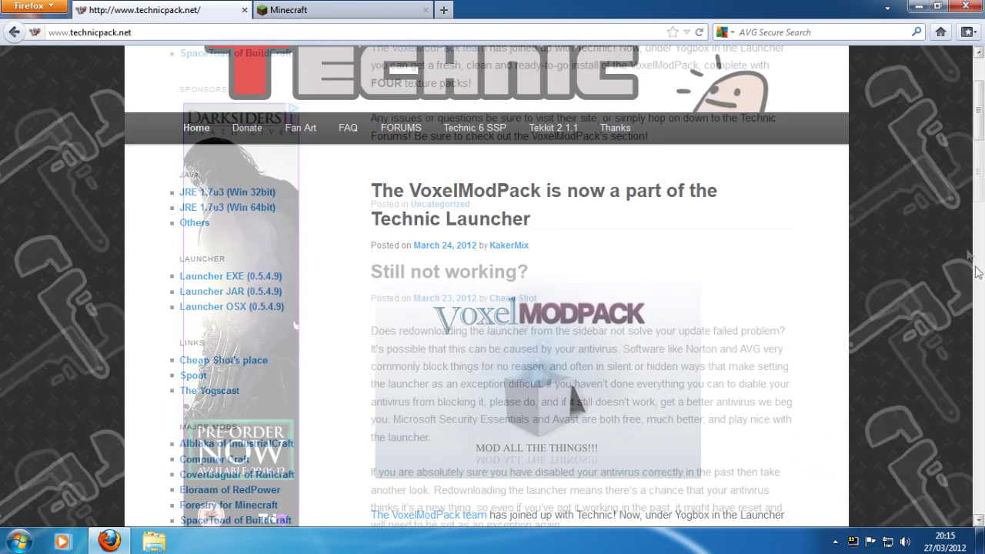
pyautogui.scroll(8, 847, 269)
pyautogui.scroll(3, 846, 269)
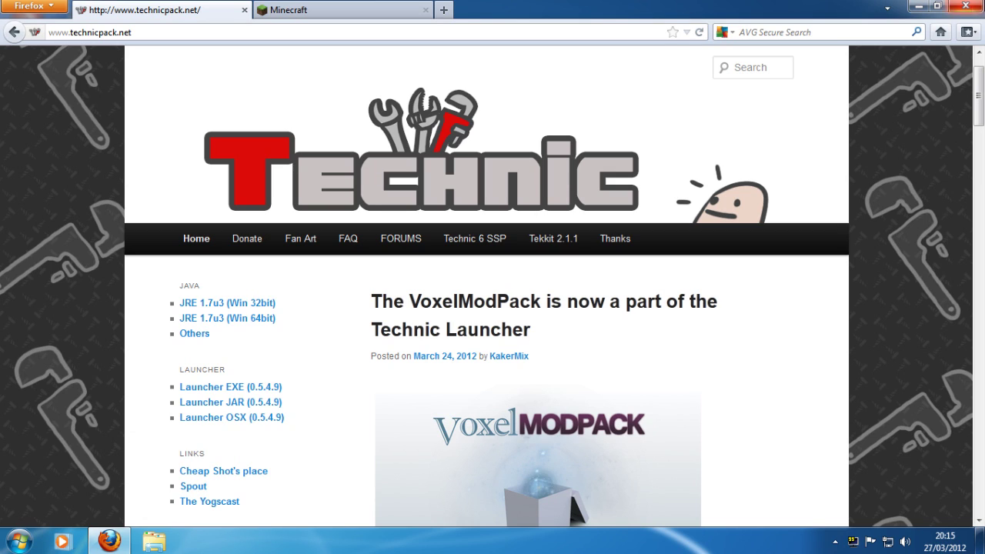
pyautogui.click(913, 8)
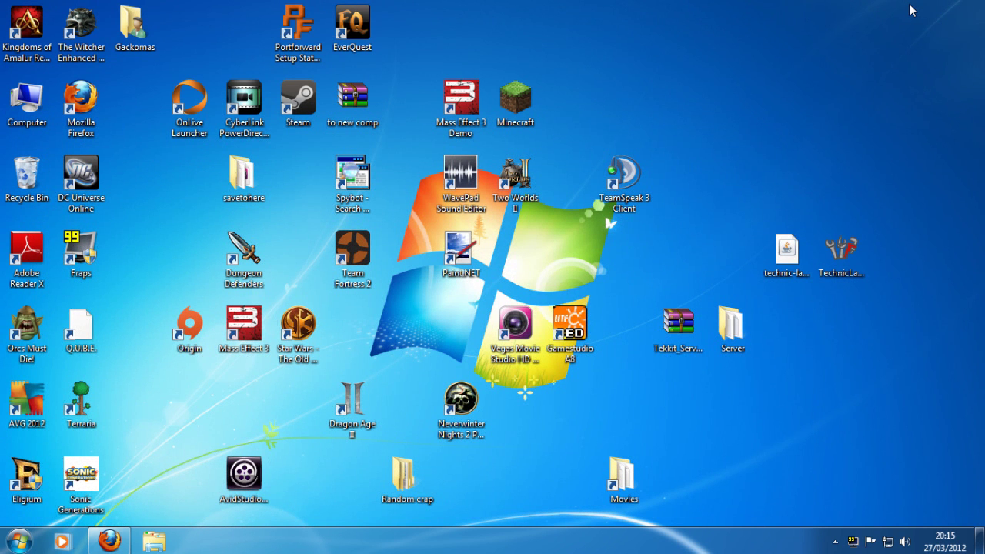
# - Start the Technic Launcher from the TechnicLauncher file on the desktop
pyautogui.click(822, 271)
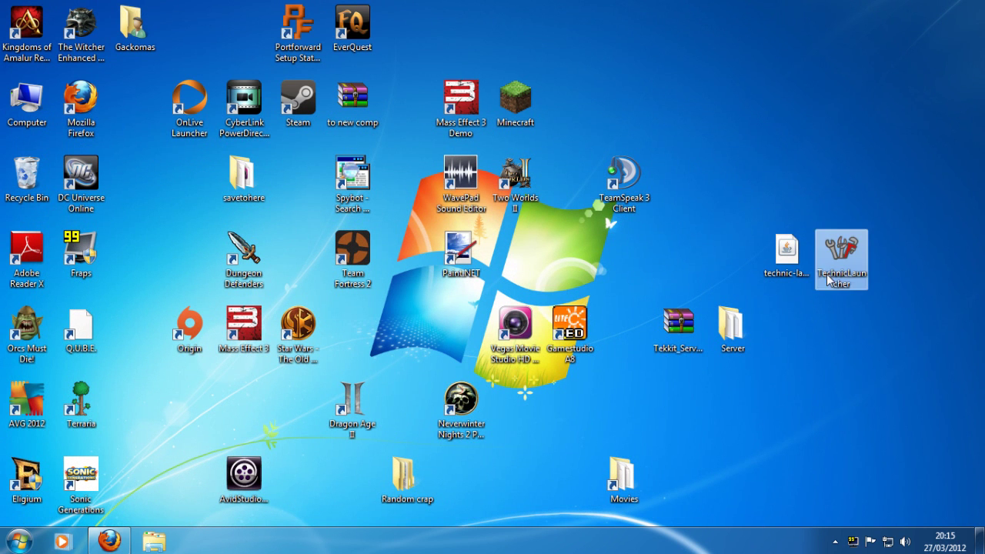
pyautogui.click(793, 261)
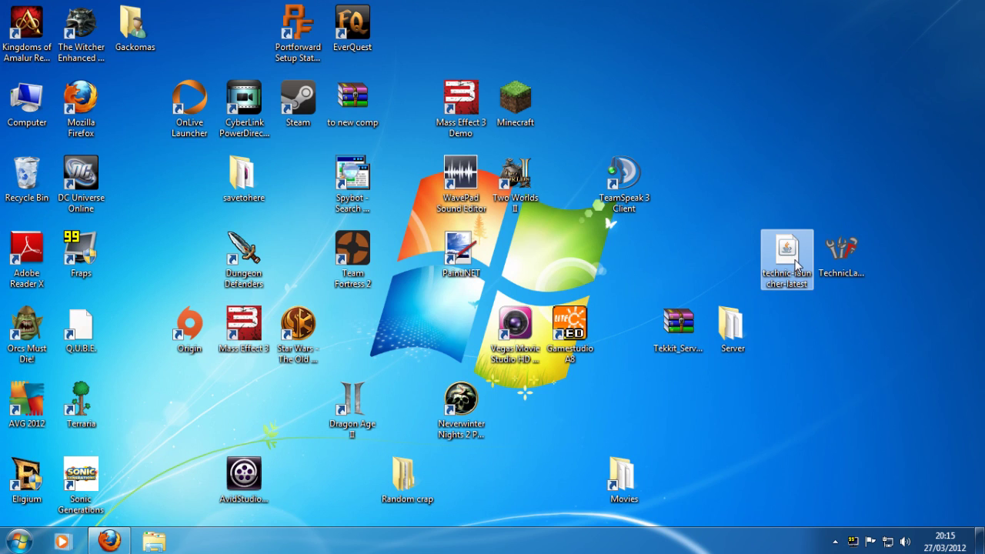
pyautogui.click(838, 261)
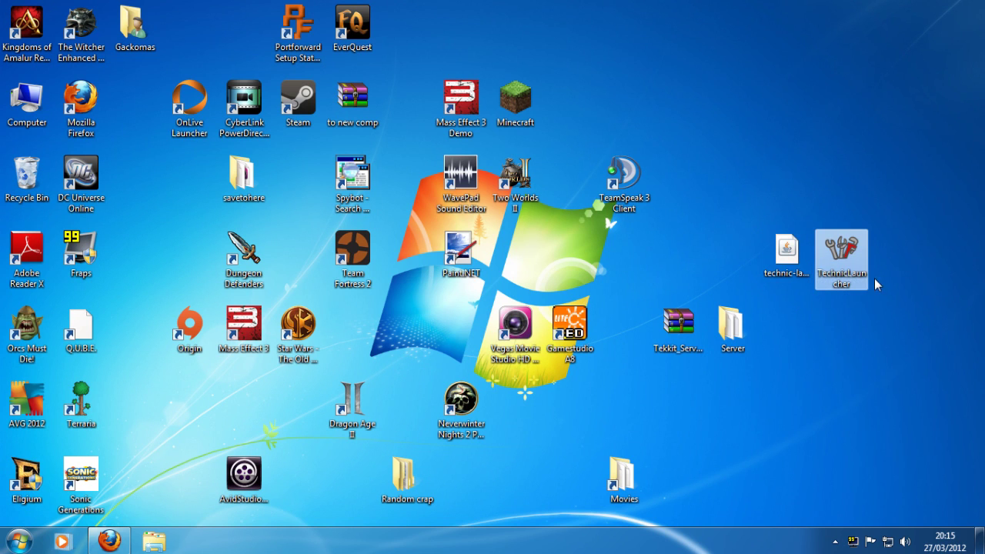
pyautogui.doubleClick(859, 253)
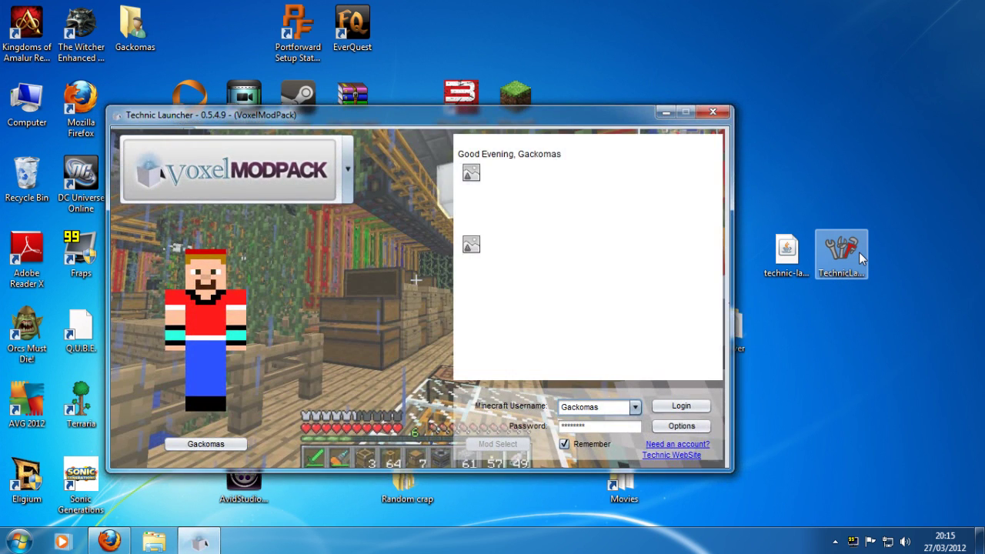
# - Look through the launcher's available modpacks from Technic to Vanilla and select Tekkit
pyautogui.click(348, 167)
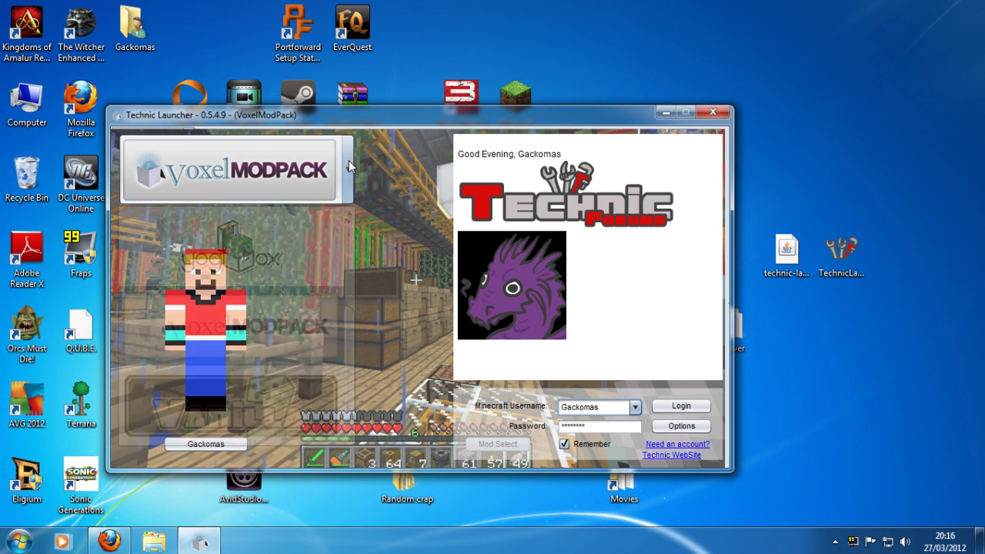
pyautogui.click(348, 174)
pyautogui.click(347, 174)
pyautogui.click(347, 173)
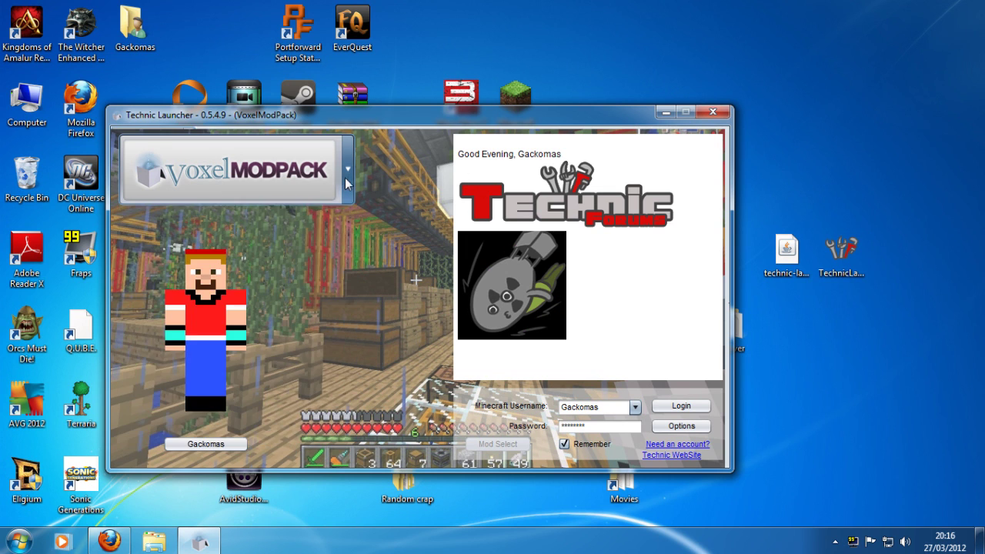
pyautogui.click(350, 173)
pyautogui.scroll(5, 353, 251)
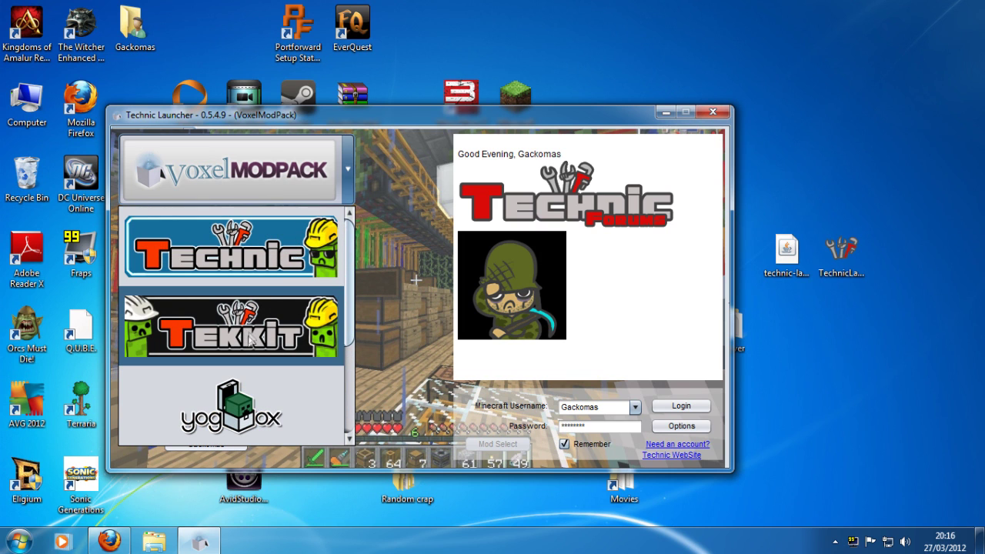
pyautogui.moveTo(347, 302); pyautogui.dragTo(354, 373)
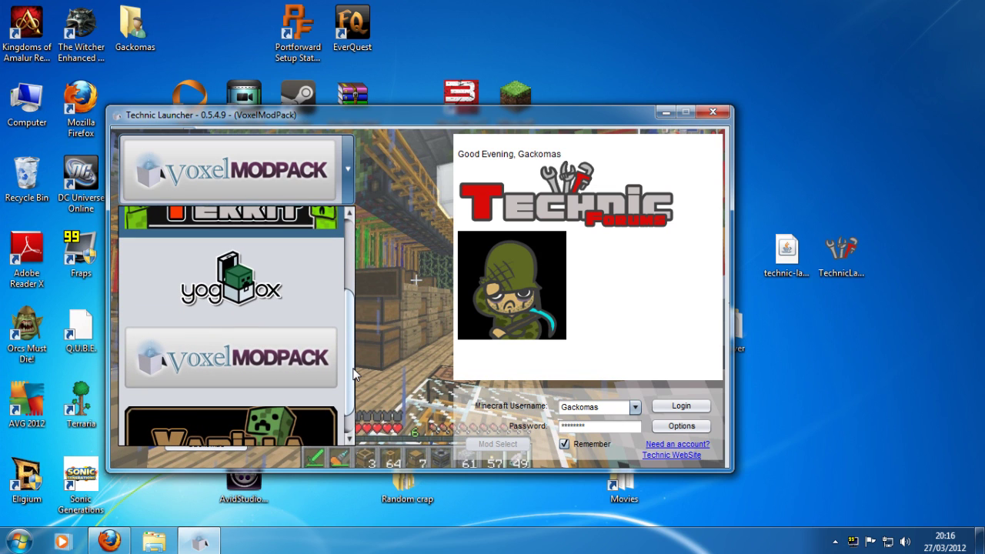
pyautogui.scroll(-2, 354, 373)
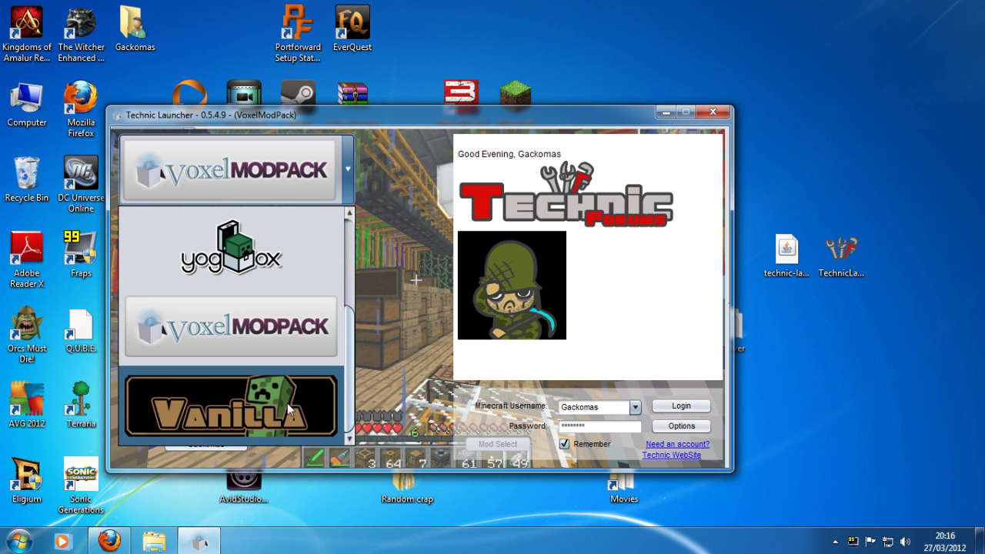
pyautogui.scroll(5, 356, 334)
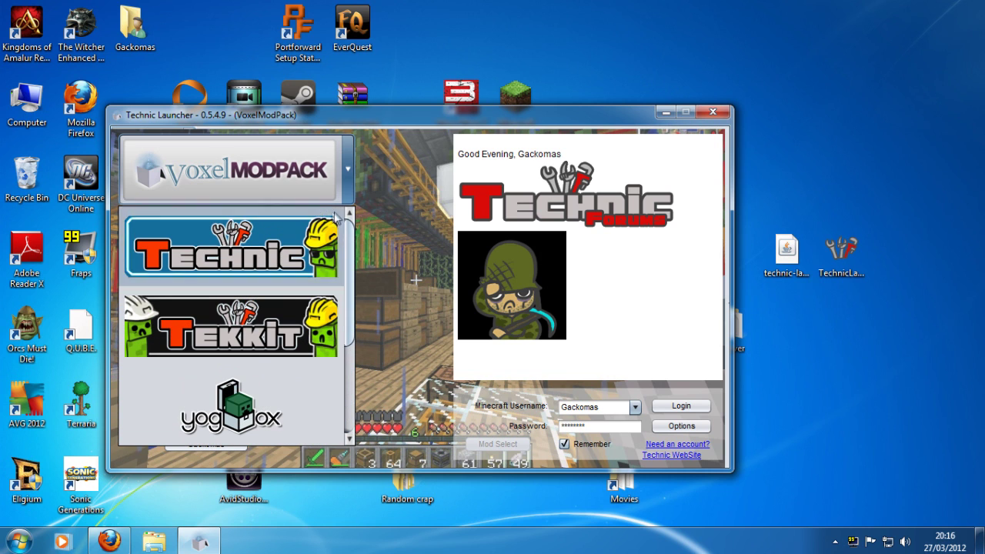
pyautogui.click(256, 329)
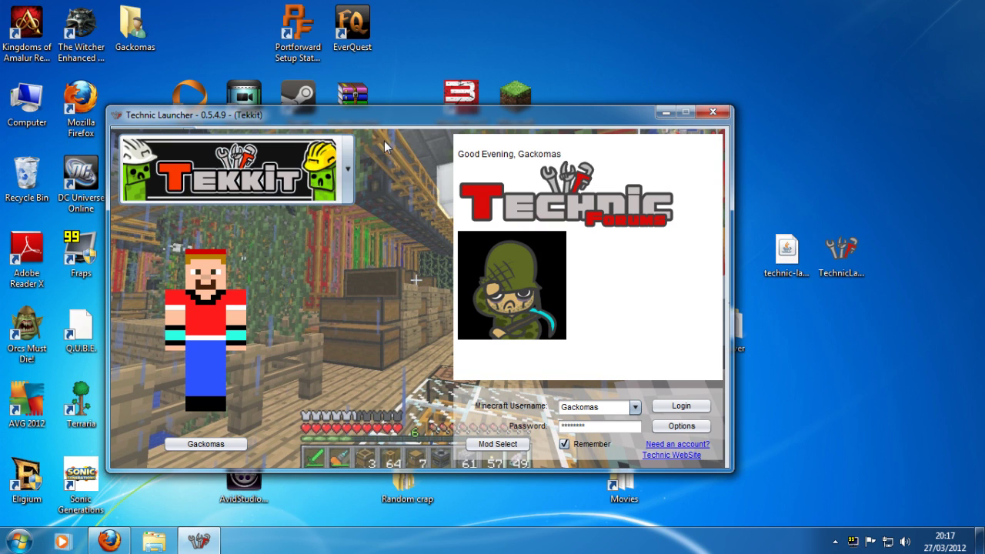
# - Choose VoxelModPack as the modpack and log in with the remembered account to download it
pyautogui.click(347, 168)
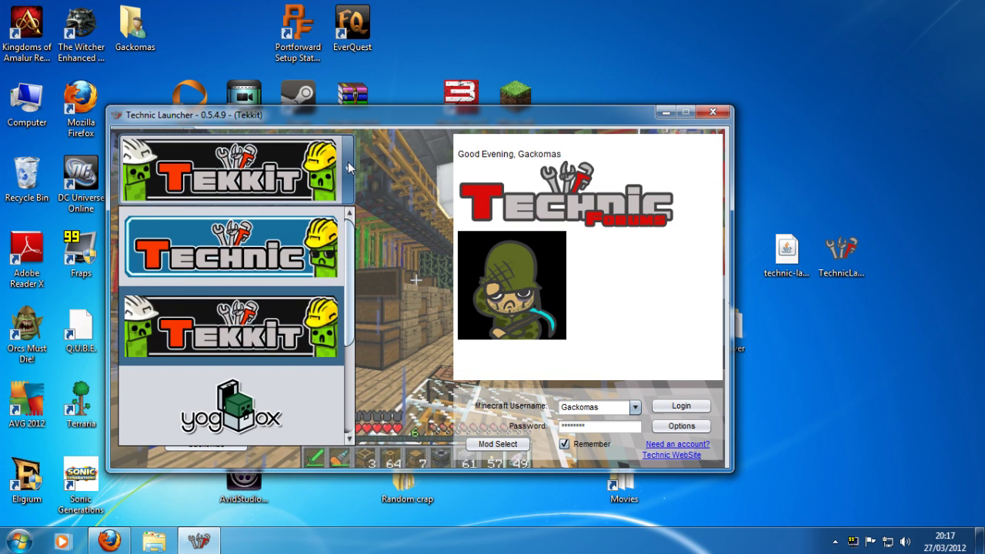
pyautogui.scroll(-3, 350, 277)
pyautogui.click(296, 327)
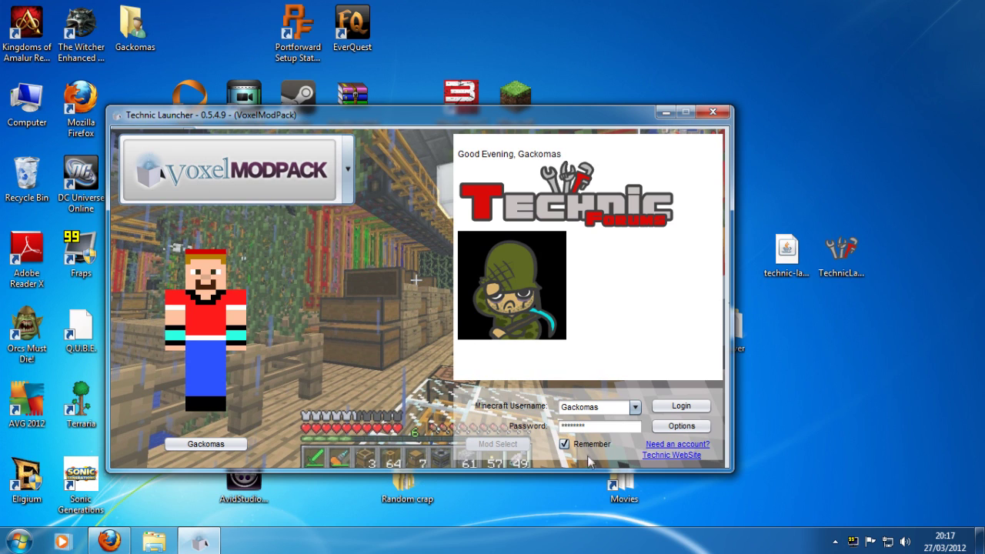
pyautogui.click(686, 408)
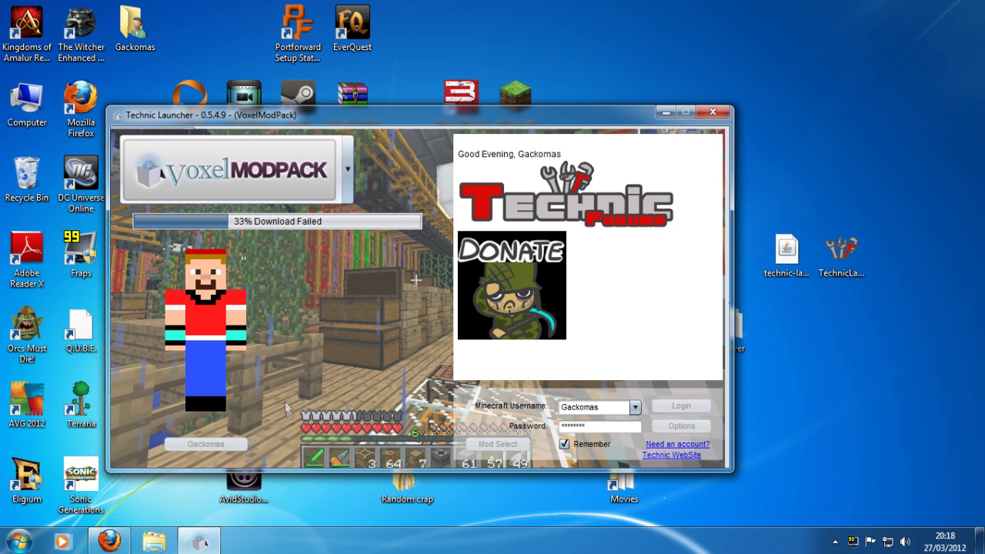
# - Switch the modpack to Yogbox and back to VoxelModPack, and log in again to retry the download
pyautogui.click(348, 174)
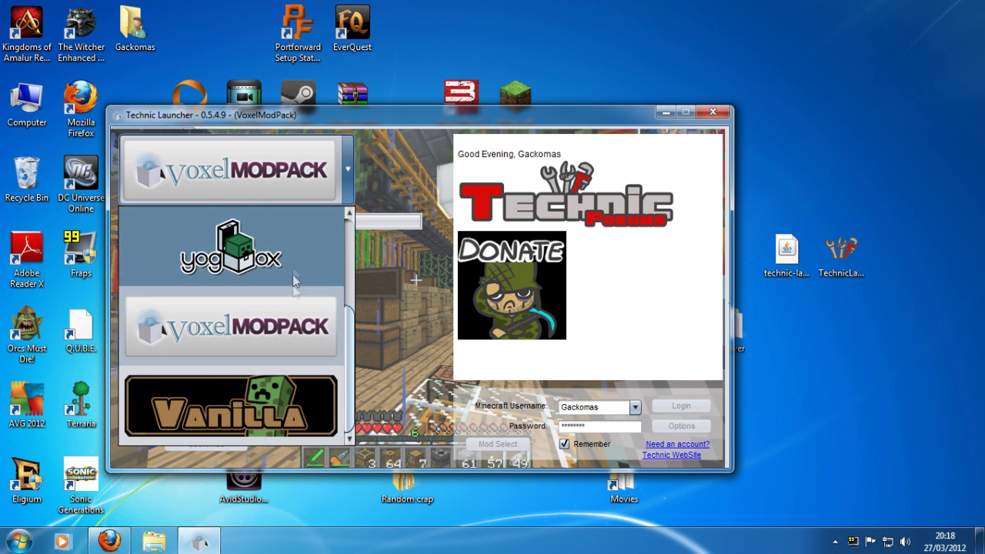
pyautogui.click(304, 246)
pyautogui.click(341, 181)
pyautogui.click(219, 319)
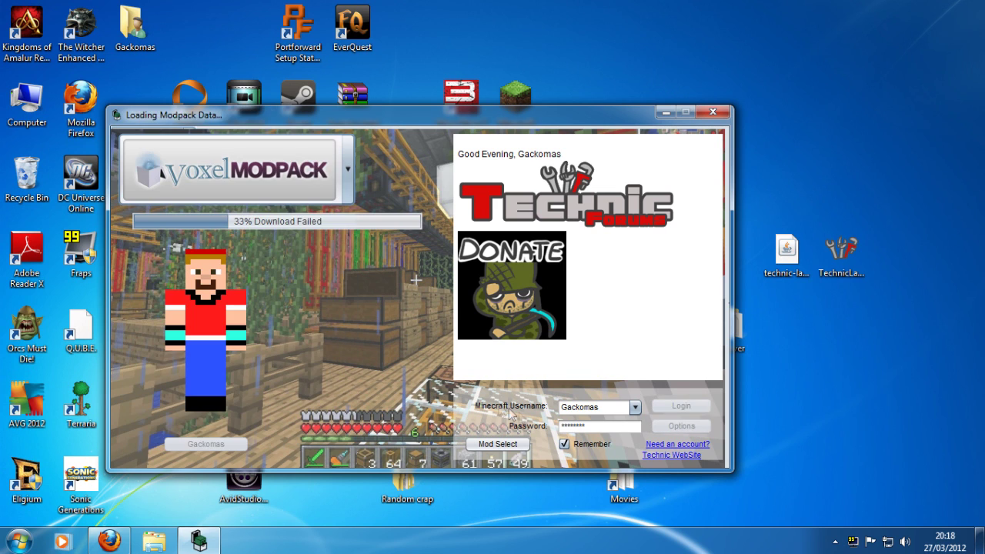
pyautogui.click(679, 408)
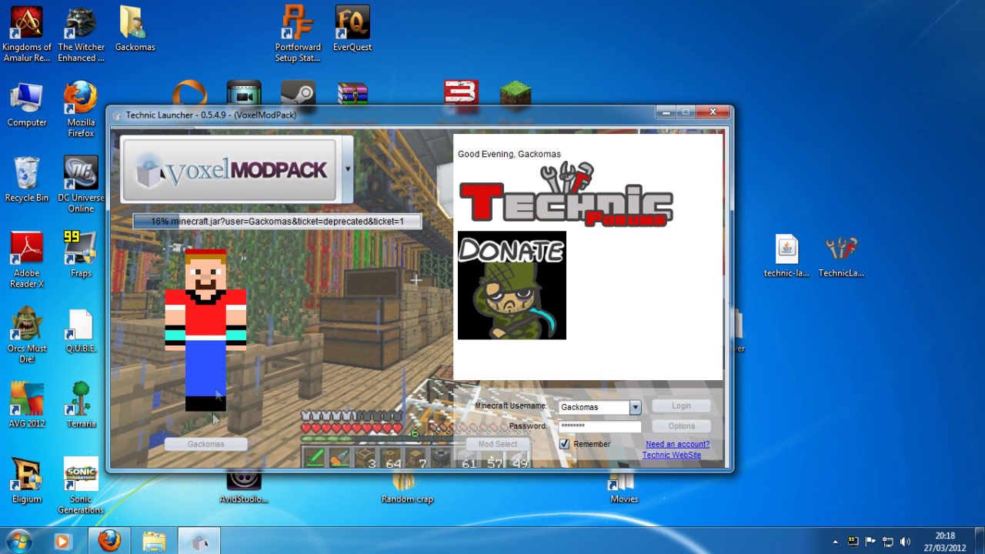
# - Switch to Firefox and read the "Still not working?" troubleshooting post on technicpack.net
pyautogui.click(108, 541)
pyautogui.scroll(-20, 261, 329)
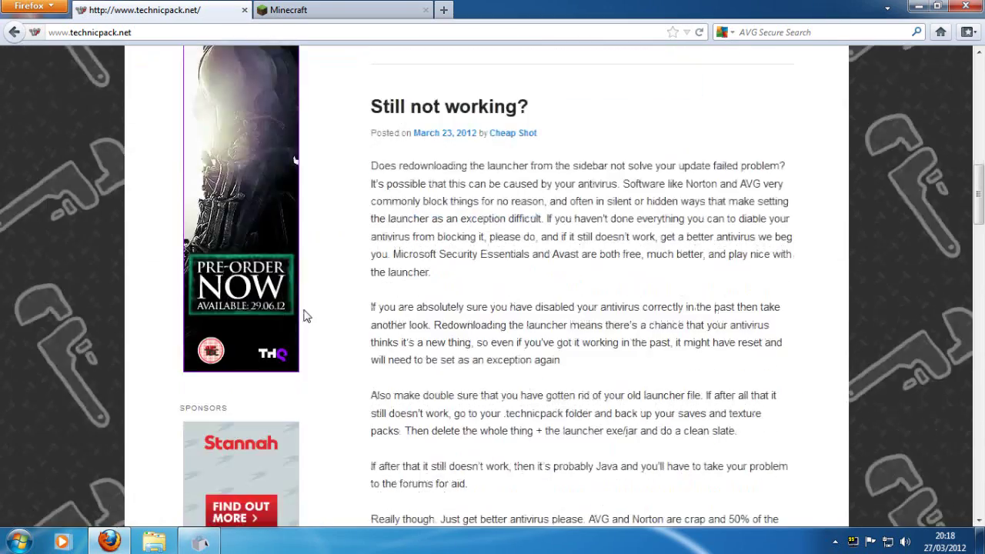
pyautogui.scroll(20, 301, 312)
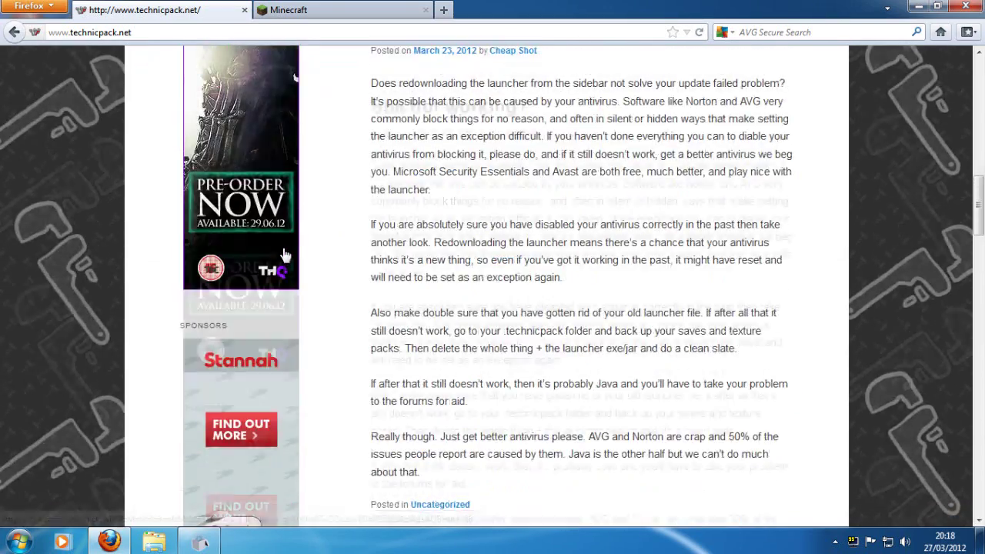
pyautogui.scroll(-10, 411, 257)
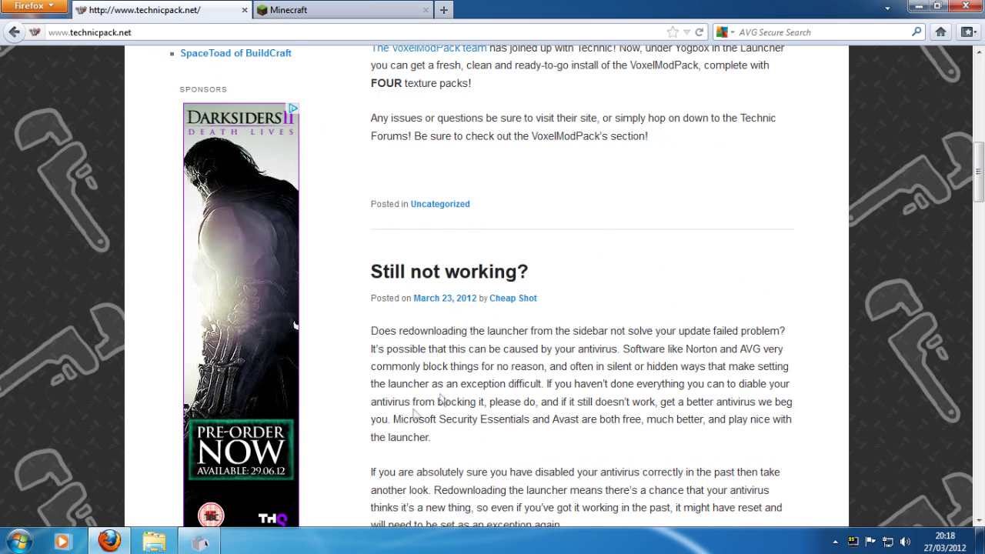
pyautogui.scroll(-4, 444, 400)
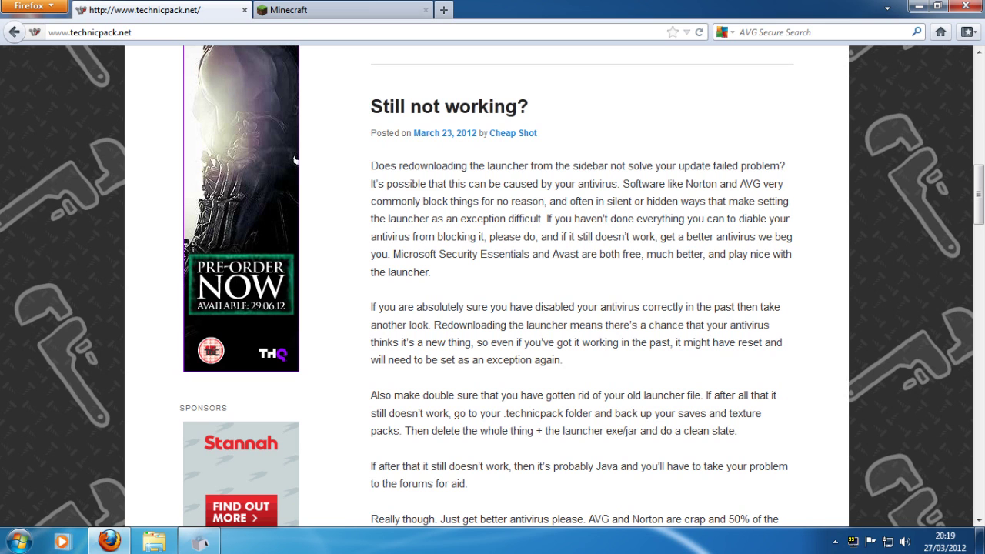
pyautogui.scroll(6, 216, 230)
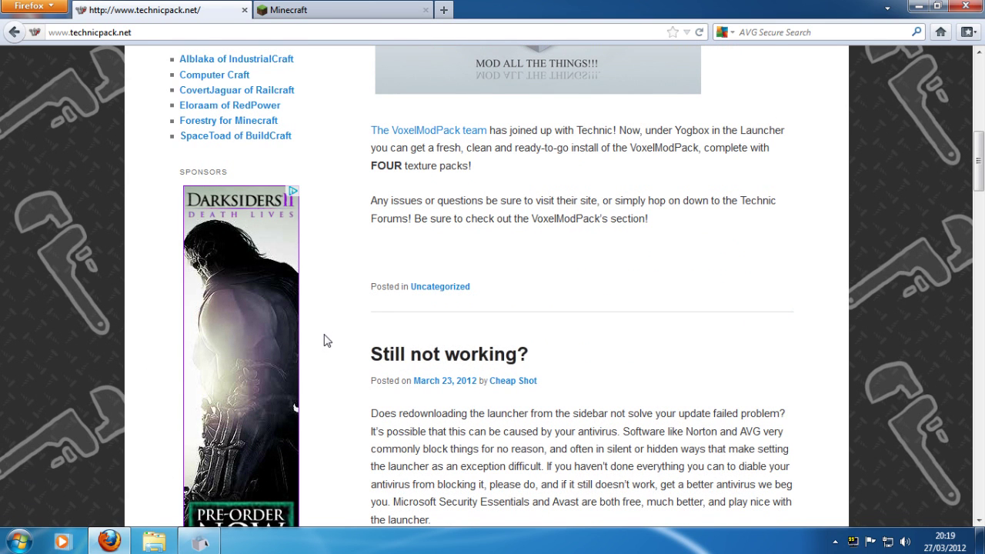
pyautogui.scroll(-5, 326, 340)
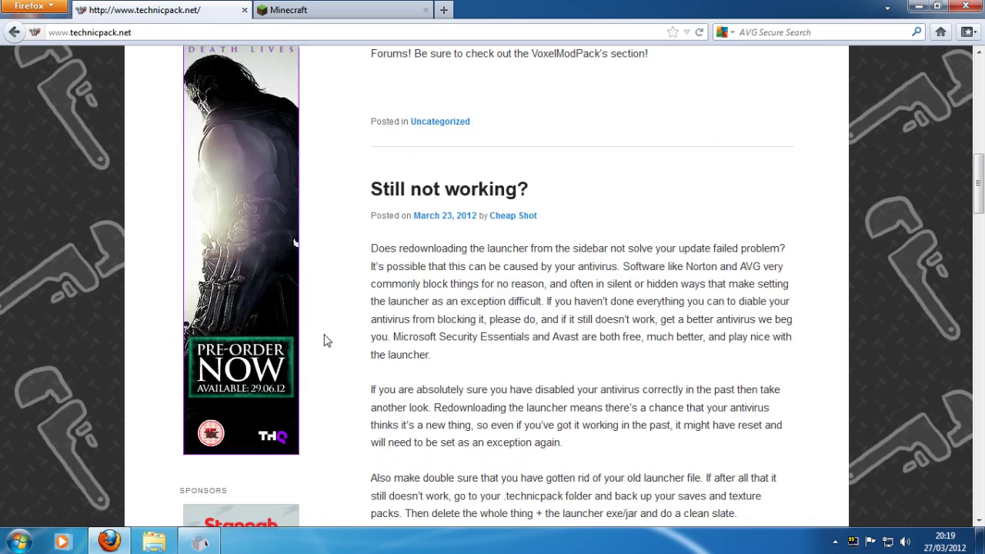
# - Switch to the Technic Launcher, change the modpack to Tekkit and log in with the remembered account to start the game
pyautogui.scroll(5, 326, 341)
pyautogui.scroll(-2, 326, 340)
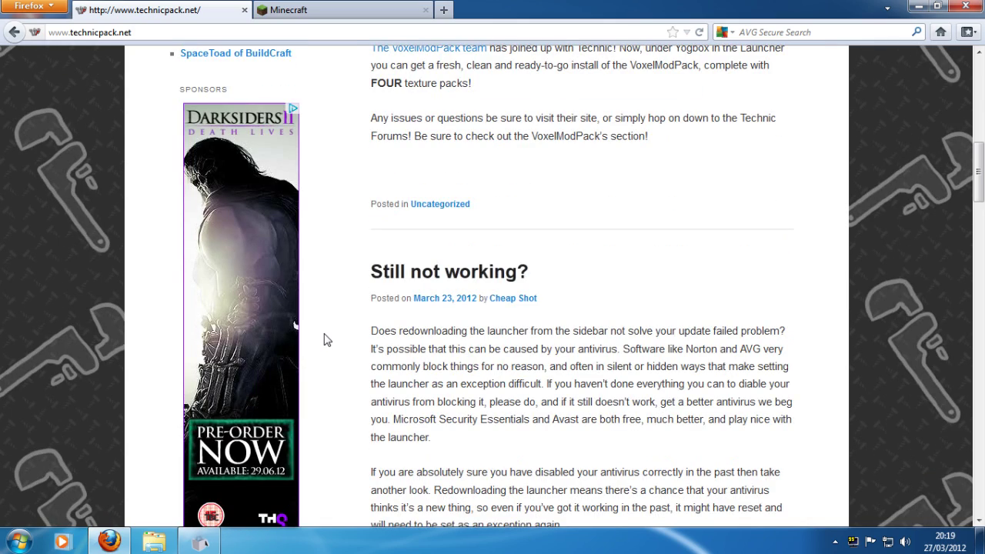
pyautogui.scroll(14, 325, 340)
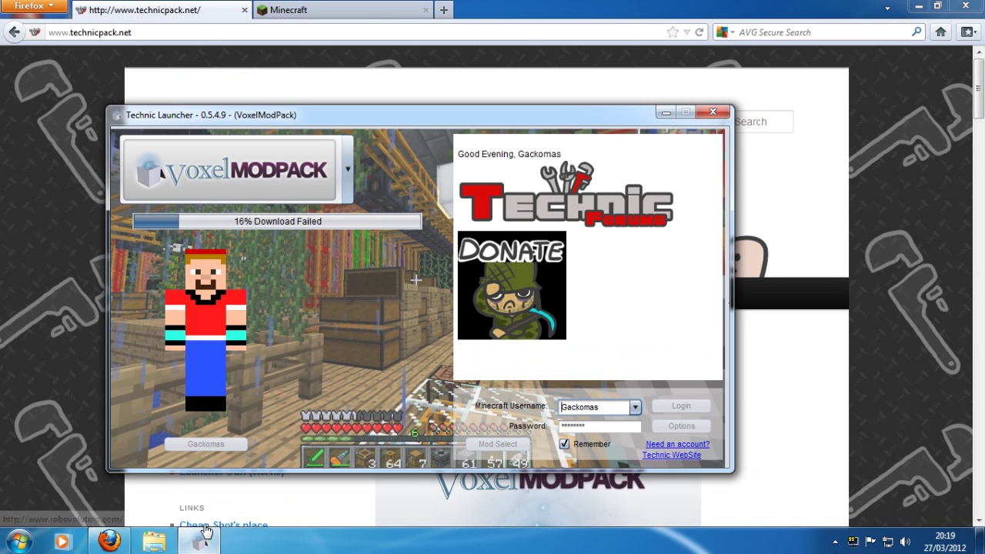
pyautogui.click(347, 164)
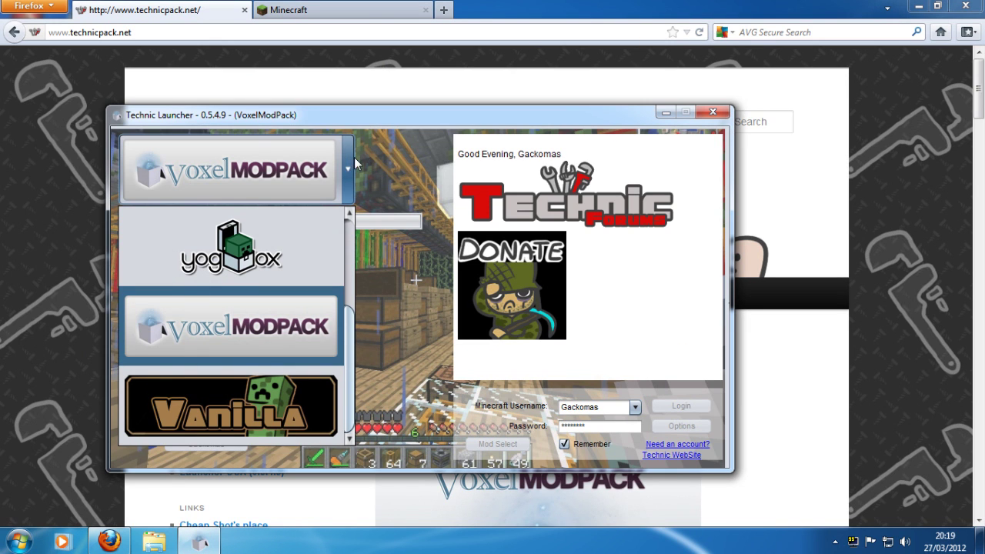
pyautogui.scroll(3, 271, 341)
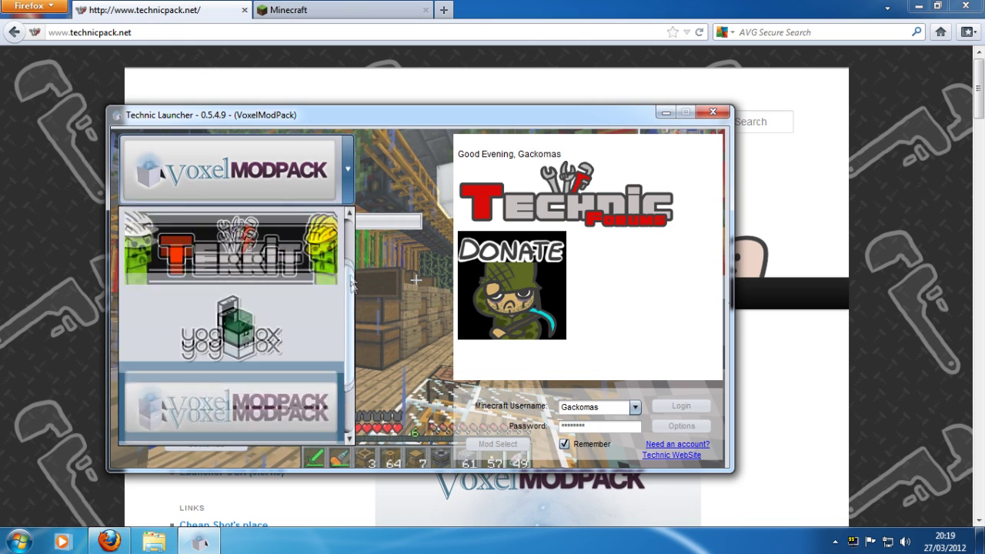
pyautogui.click(271, 341)
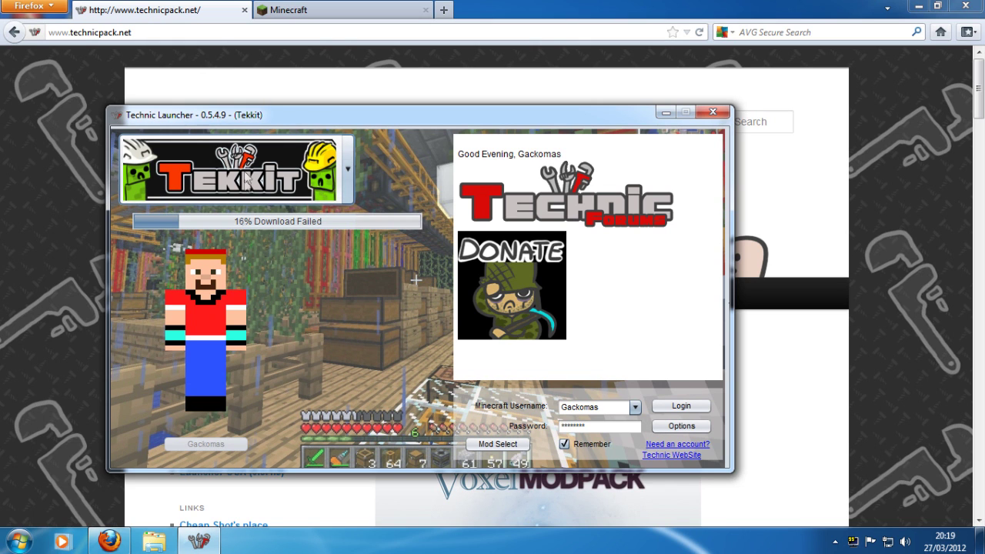
pyautogui.click(669, 408)
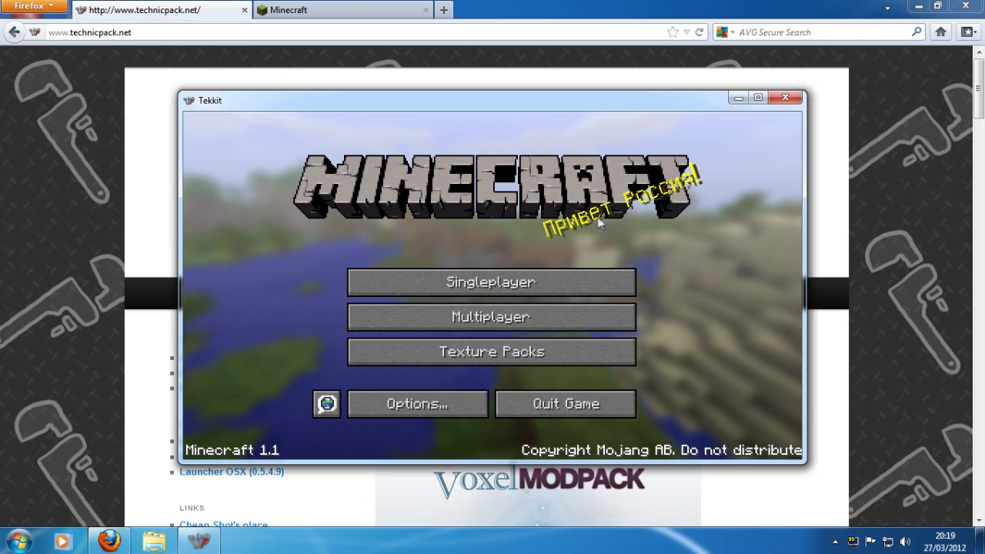
# - Maximize the Tekkit game window and create a singleplayer Survival world named New World
pyautogui.click(753, 102)
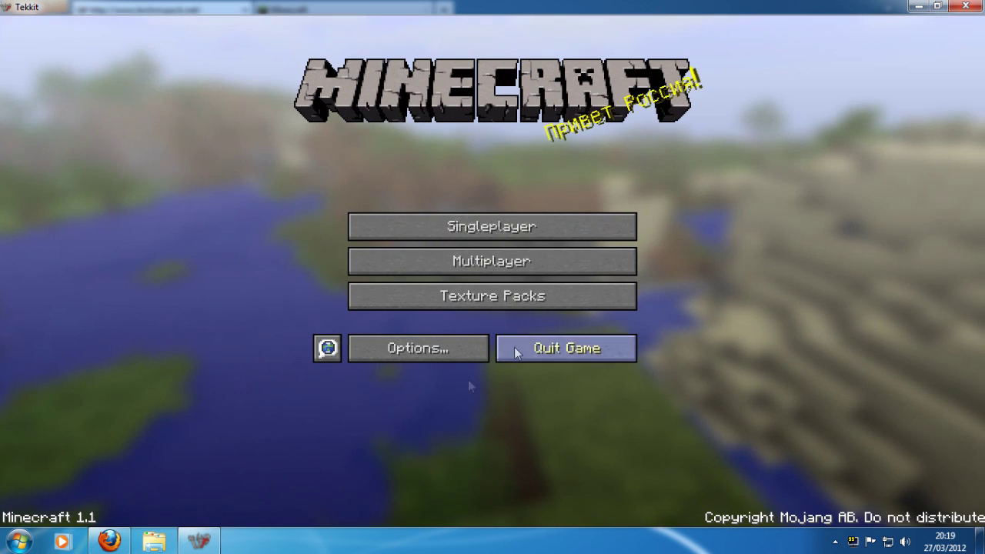
pyautogui.click(453, 227)
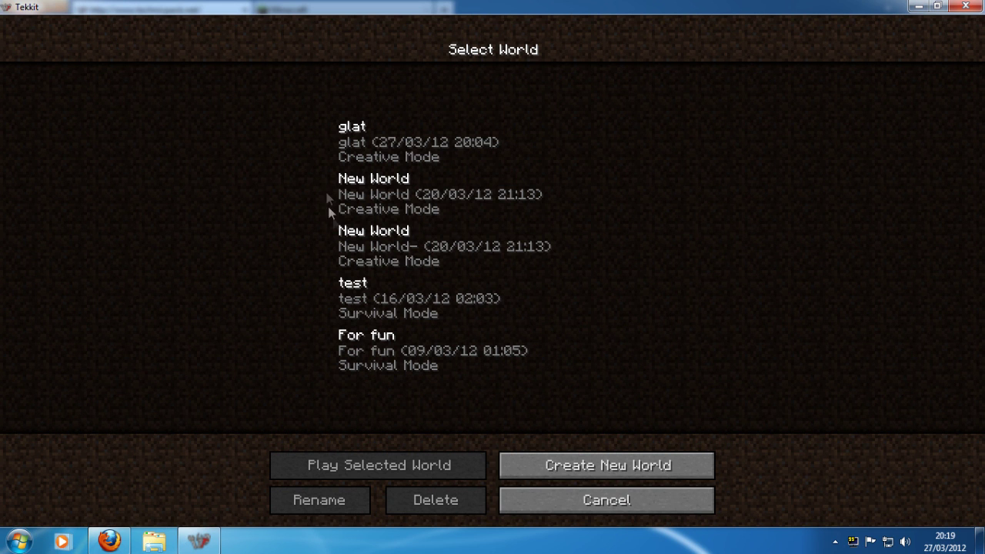
pyautogui.click(532, 465)
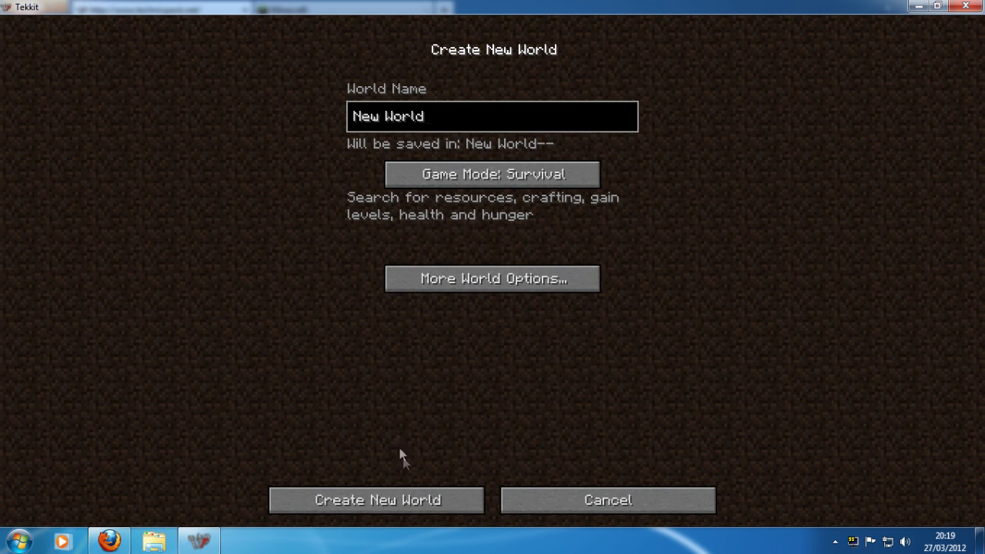
pyautogui.click(405, 498)
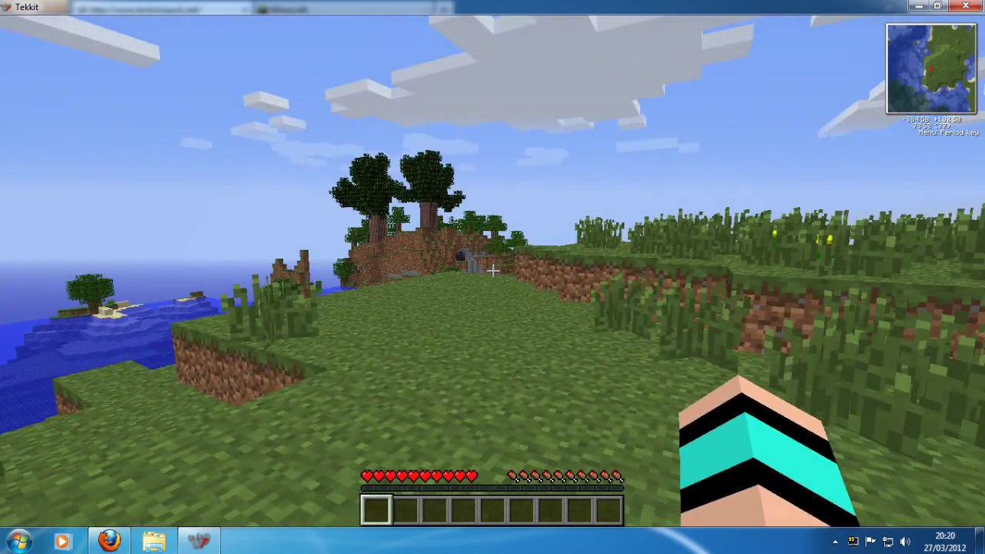
# - Pause and resume the game, and turn off MAtmos
pyautogui.press('Escape')
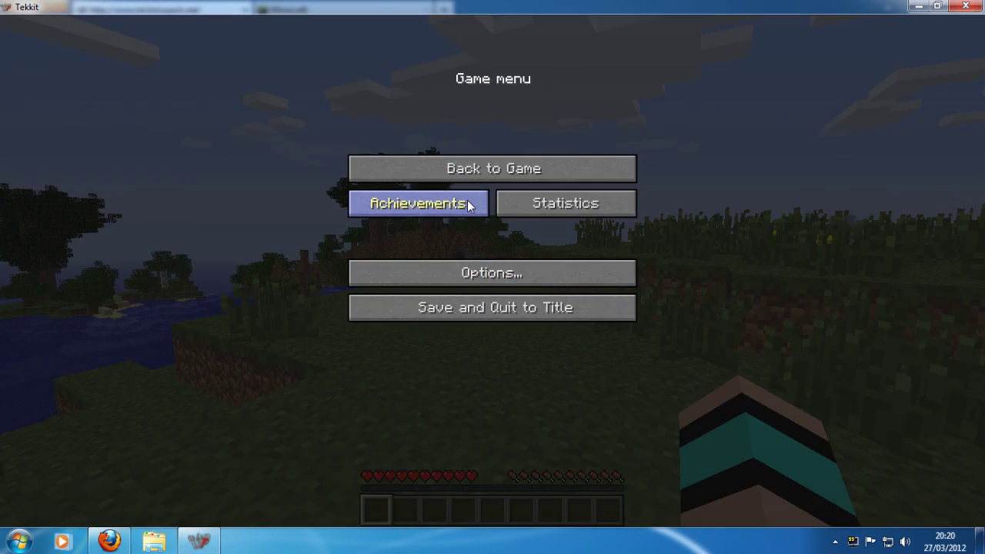
pyautogui.click(450, 171)
pyautogui.press('F7')
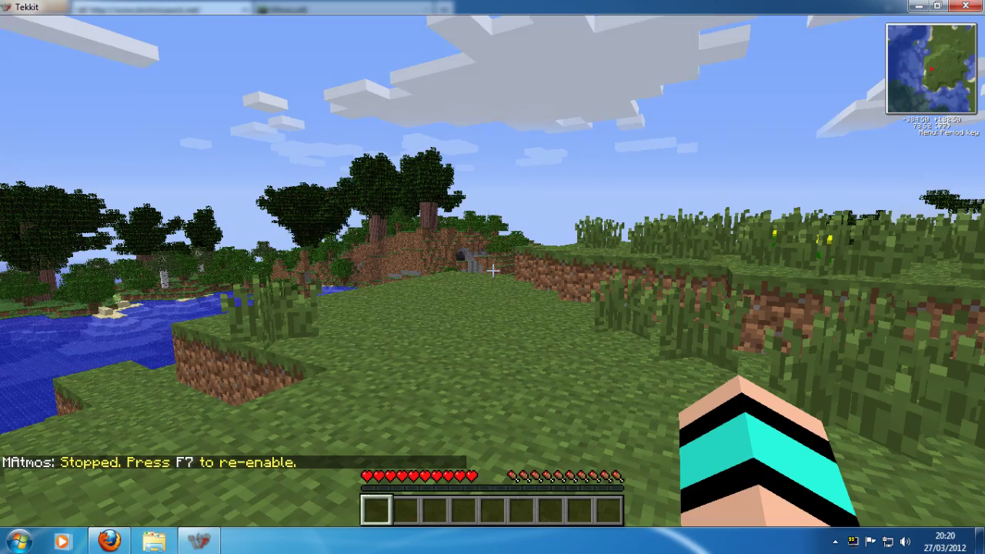
# - Look around the new world, jump onto the grassy ledge and walk forward
pyautogui.moveTo(493, 271)
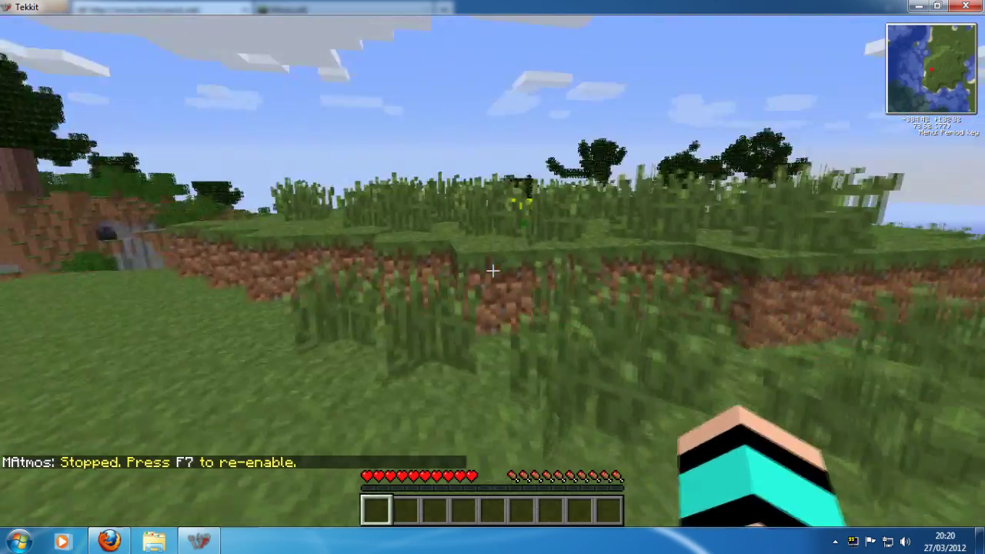
pyautogui.press('space')
pyautogui.press('w')
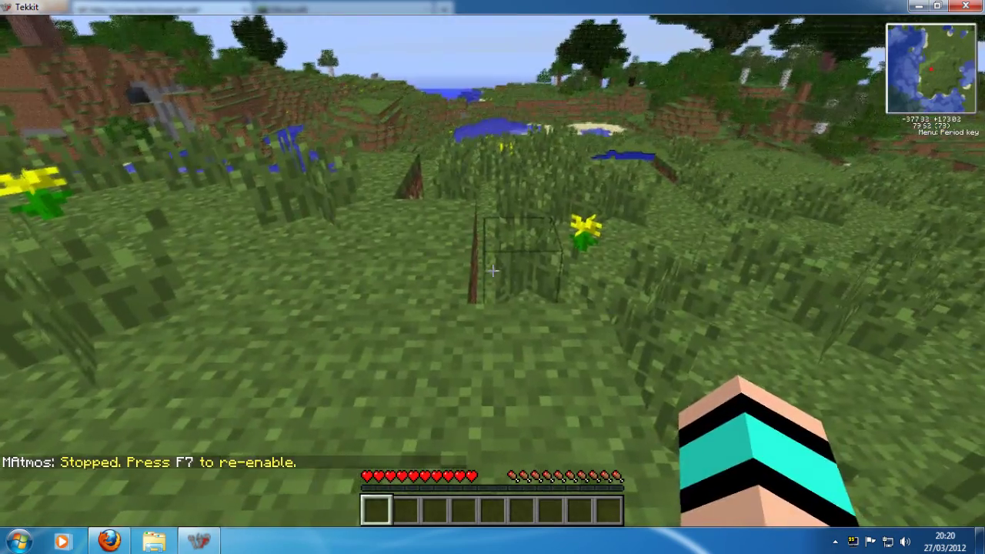
# - Check the music and sound levels in the game options and return to the game
pyautogui.press('Escape')
pyautogui.click(495, 274)
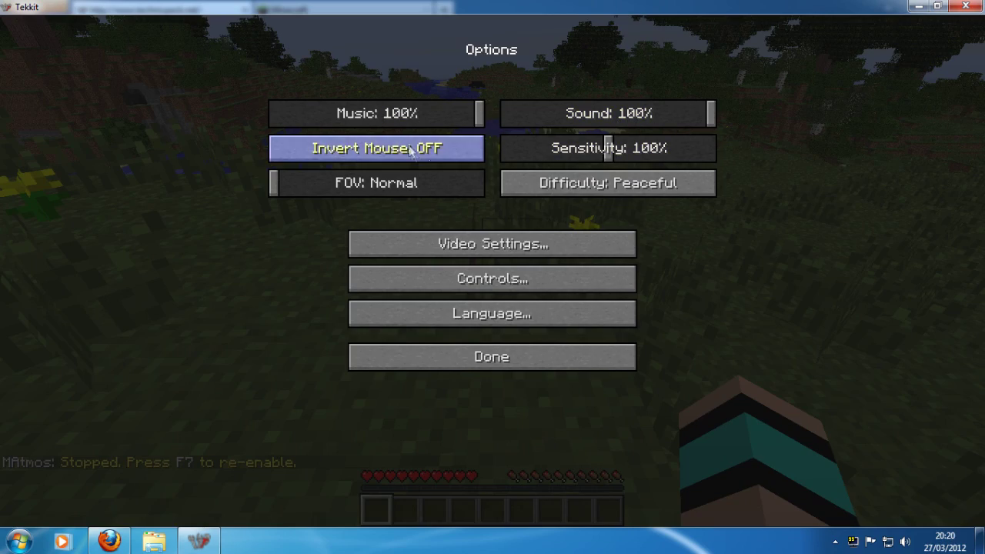
pyautogui.click(538, 358)
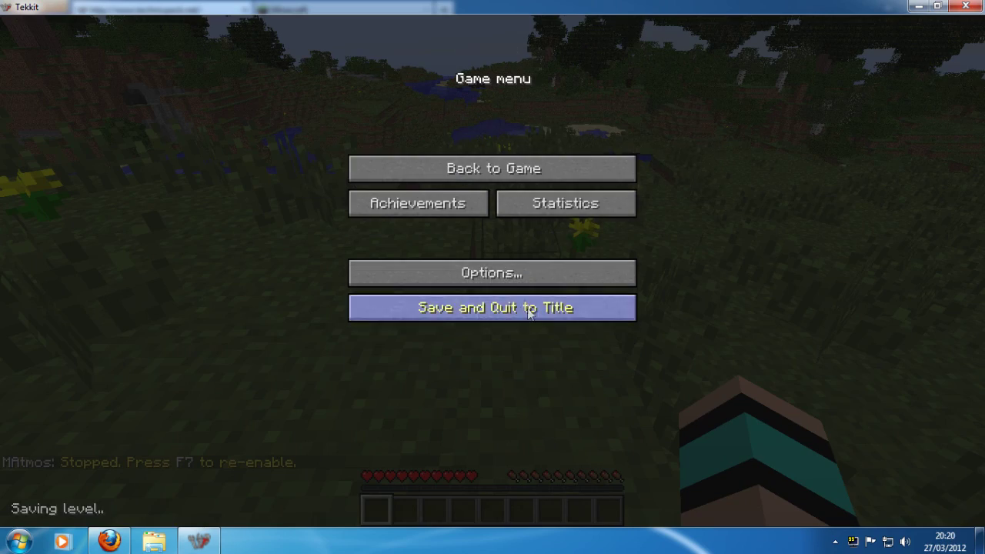
pyautogui.click(493, 171)
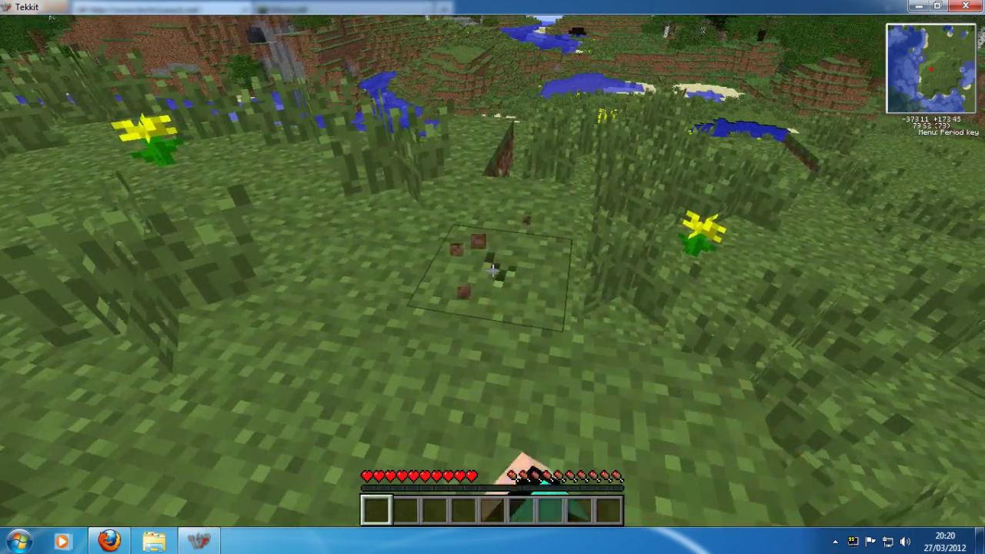
# - Dig several dirt blocks out of the grass, collect them and walk on across the hill
pyautogui.moveTo(492, 270); pyautogui.dragTo(493, 269)
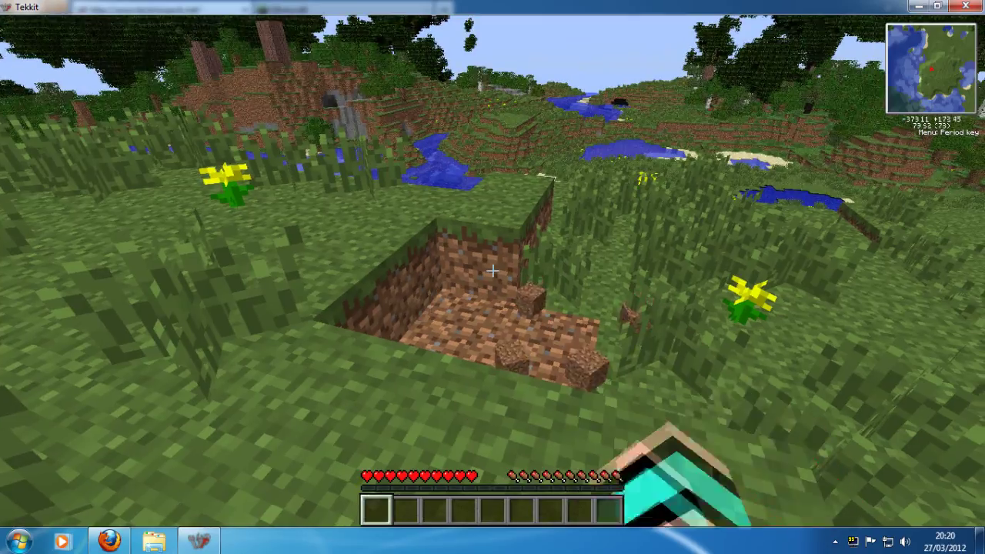
pyautogui.press('w')
pyautogui.moveTo(493, 269); pyautogui.dragTo(493, 269)
pyautogui.press('w')
pyautogui.press('w')
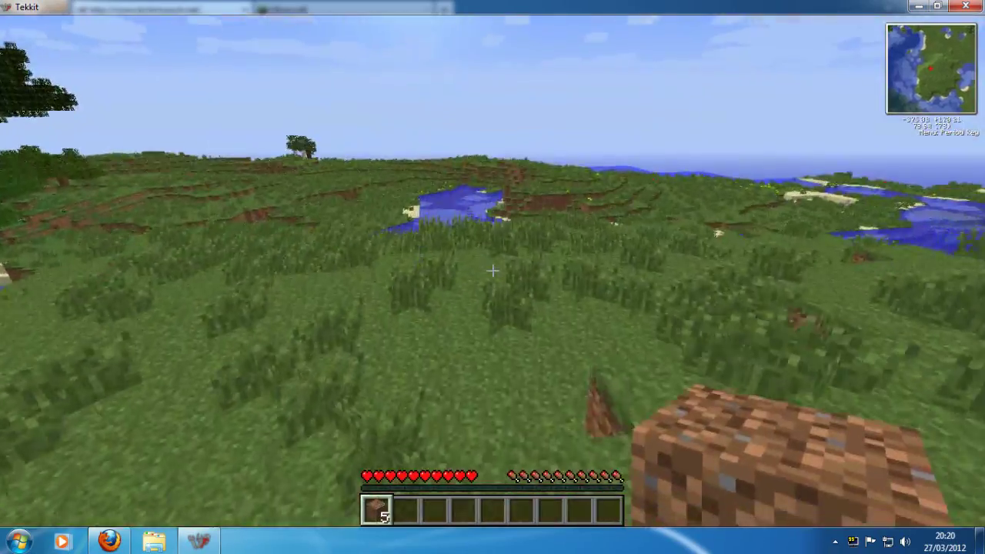
pyautogui.press('w')
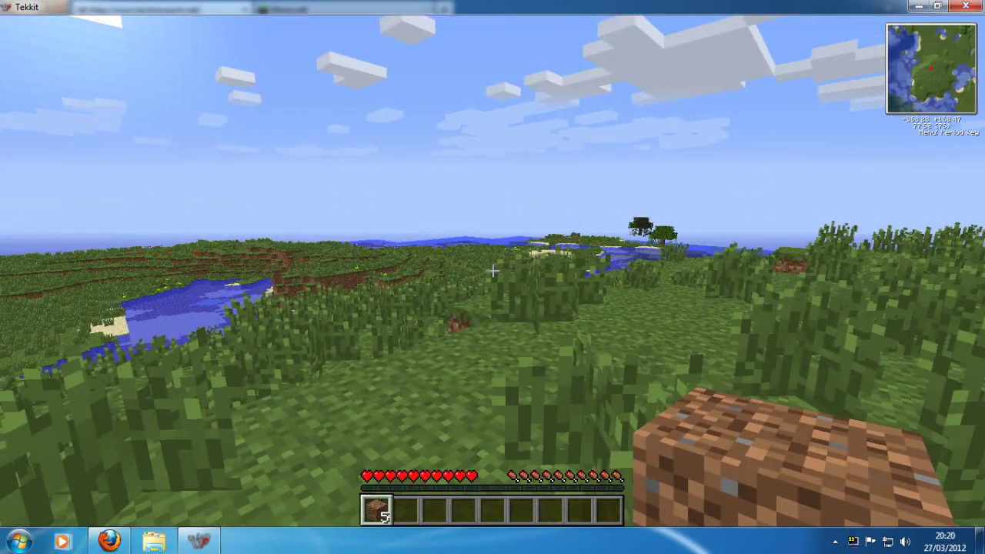
# - Save the world, quit to the title screen and close the Tekkit game
pyautogui.press('Escape')
pyautogui.click(408, 306)
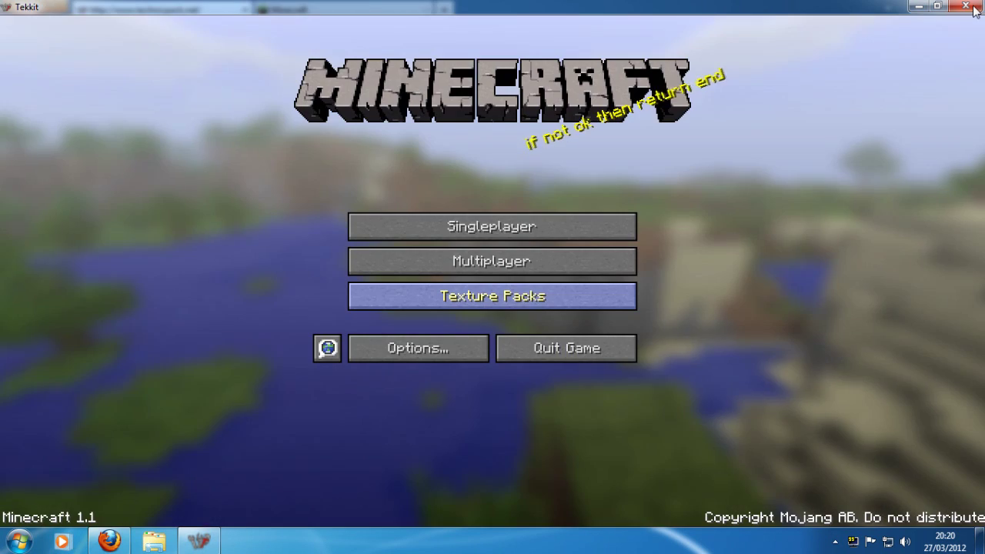
pyautogui.hotkey('alt', 'F4')
# - Open the %appdata% folder from the Windows search and go into .techniclauncher and its tekkit subfolder
pyautogui.click(19, 542)
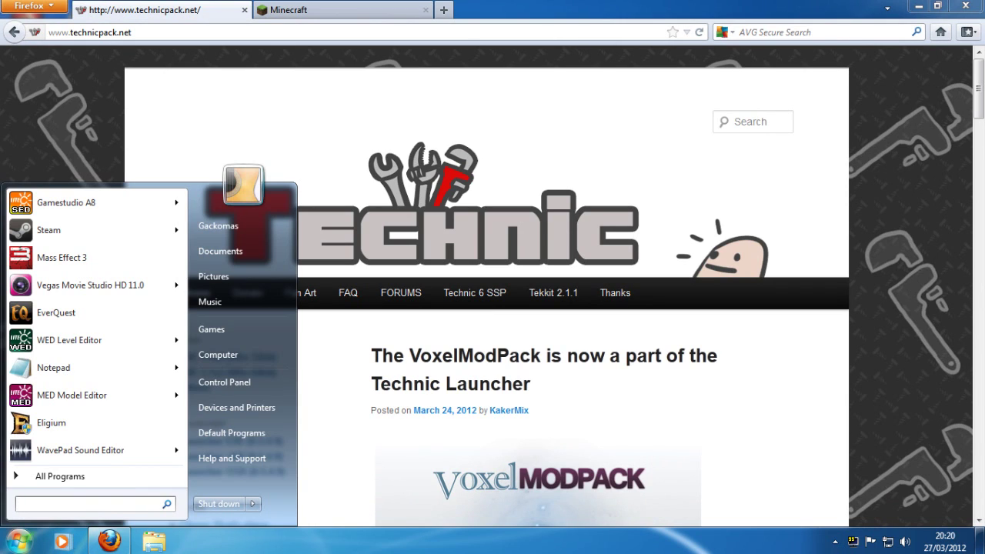
pyautogui.write('%')
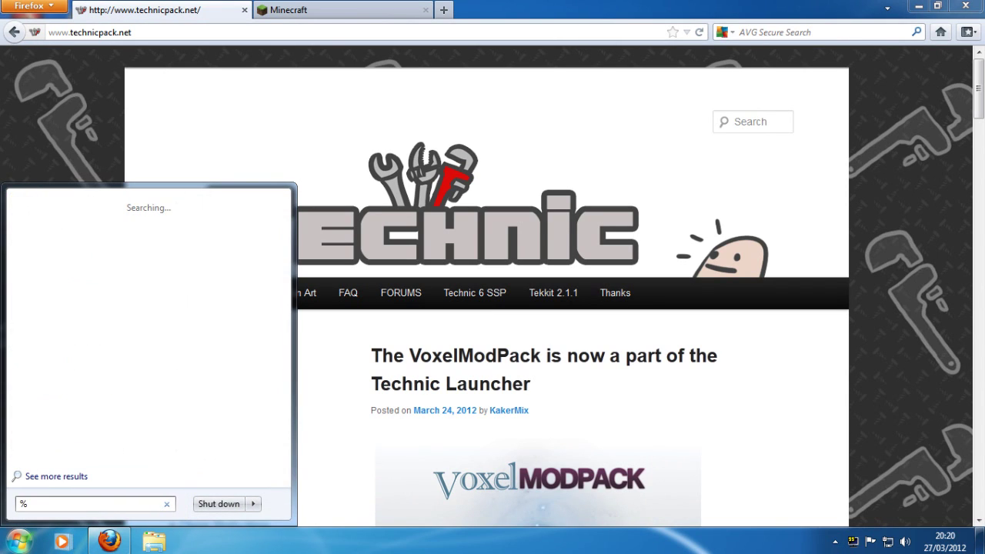
pyautogui.write('appdata')
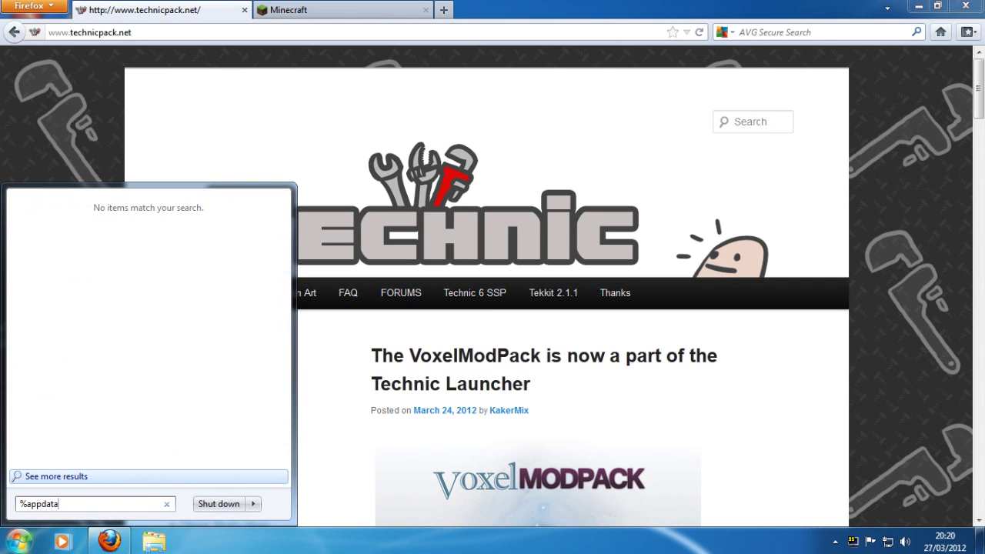
pyautogui.write('%')
pyautogui.press('Return')
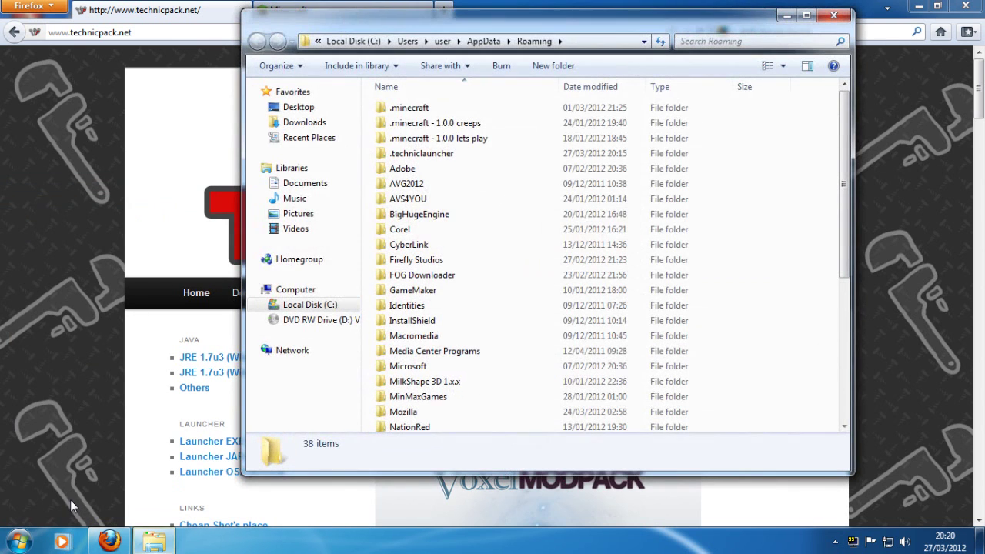
pyautogui.doubleClick(418, 153)
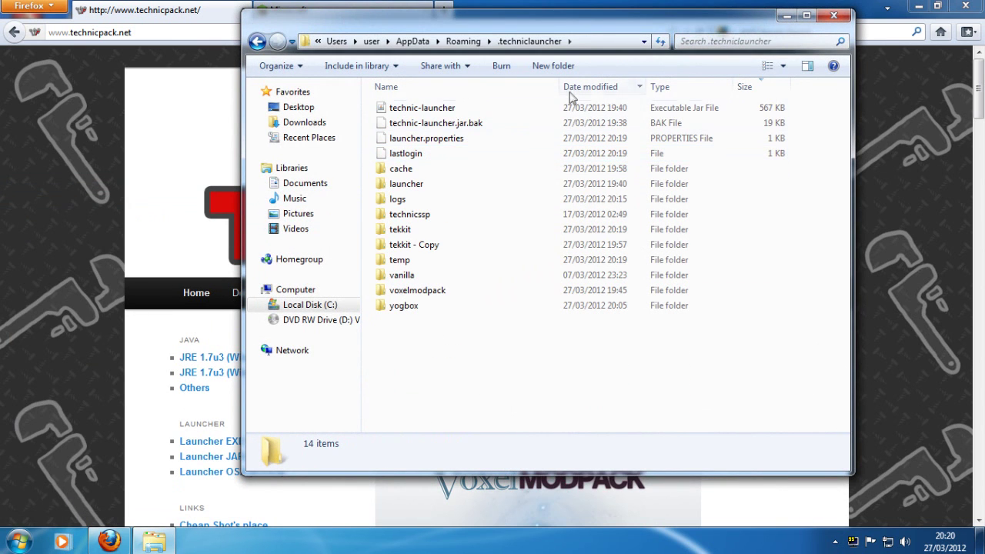
pyautogui.click(439, 234)
pyautogui.doubleClick(440, 233)
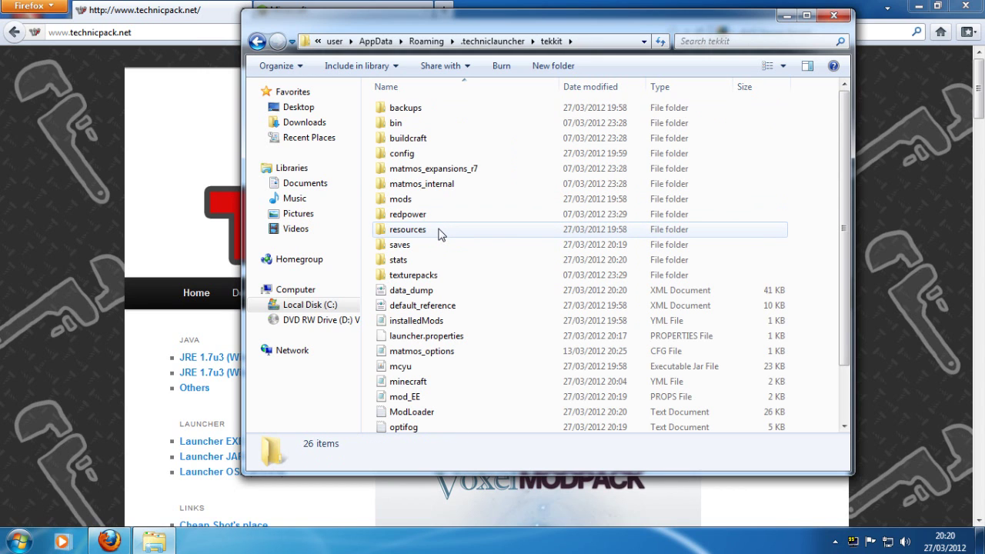
# - Open tekkit's resources folder in a separate window, keeping the tekkit folder open in the original one
pyautogui.doubleClick(441, 234)
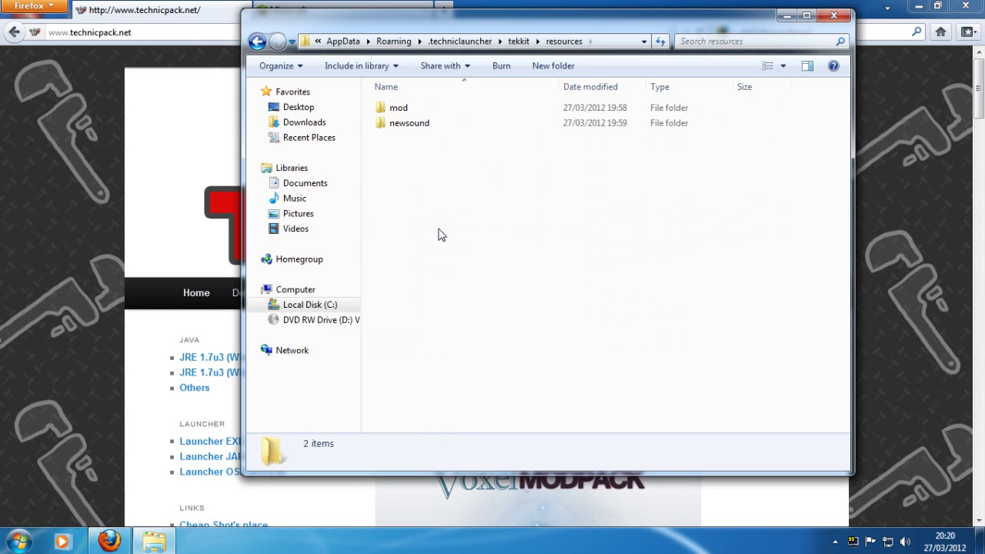
pyautogui.click(258, 44)
pyautogui.rightClick(404, 229)
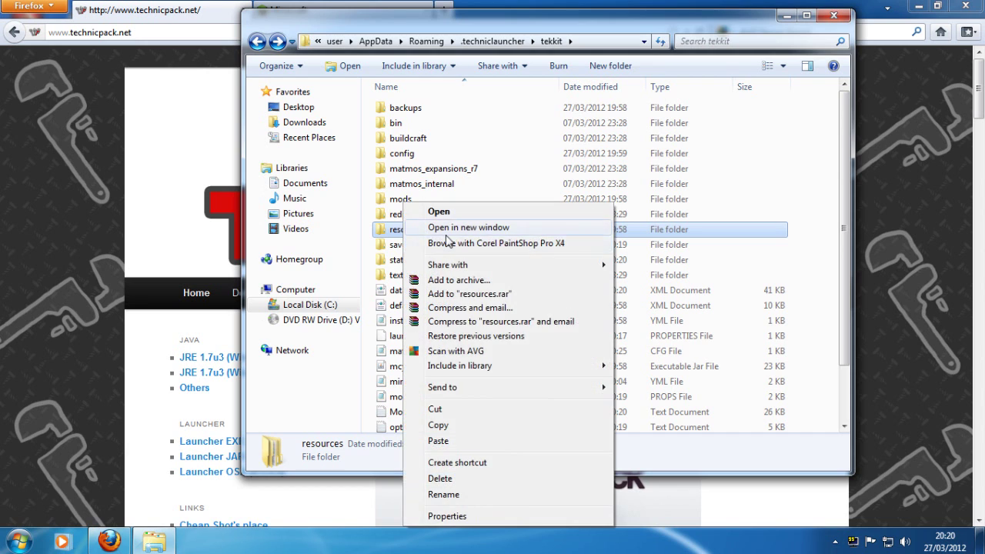
pyautogui.click(454, 228)
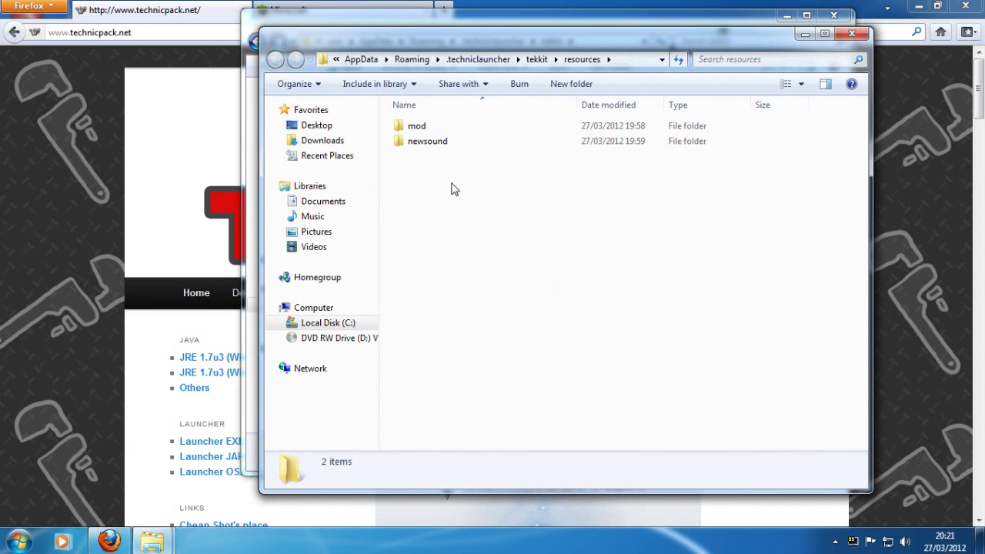
# - Look through the newsound and mod\sound folders inside resources, and go back up to resources
pyautogui.doubleClick(443, 141)
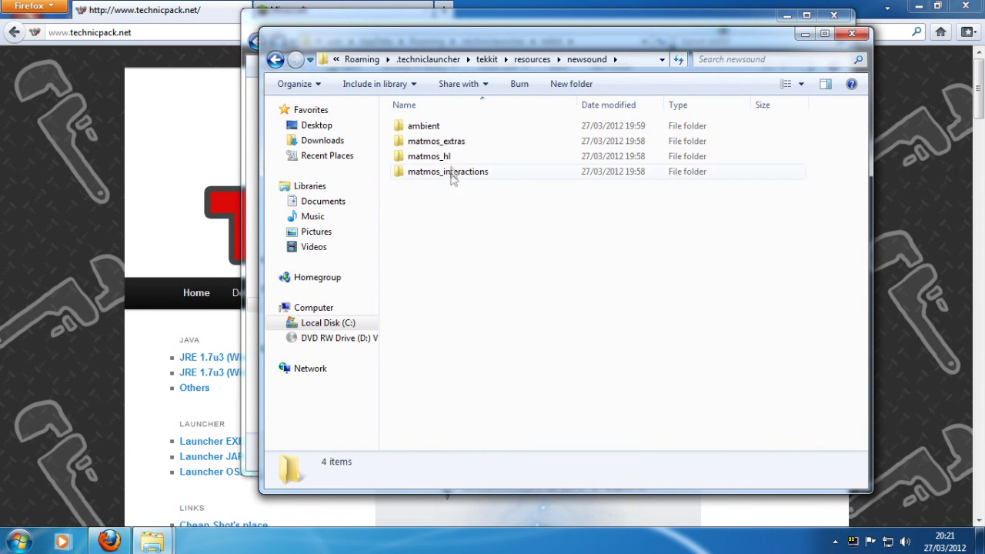
pyautogui.press('BackSpace')
pyautogui.doubleClick(439, 126)
pyautogui.doubleClick(452, 127)
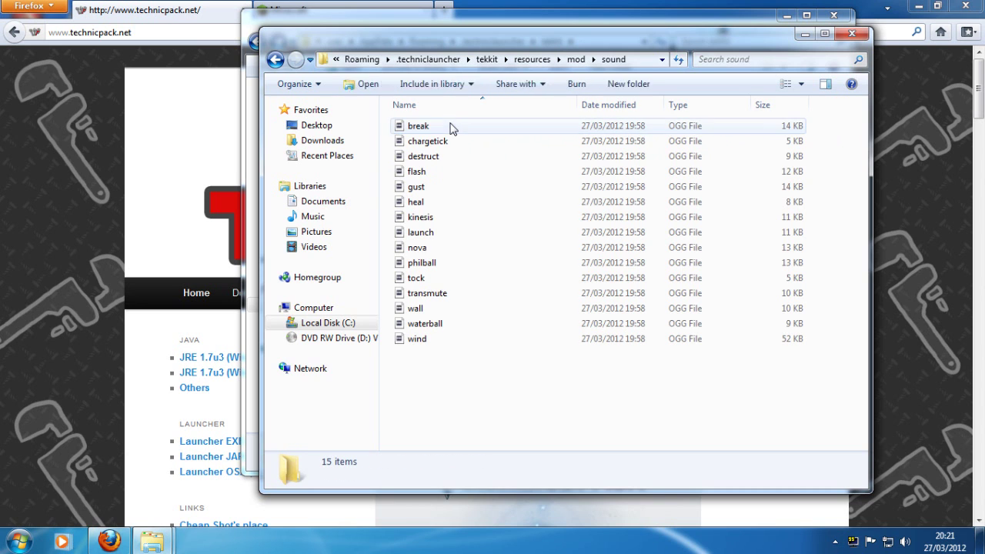
pyautogui.press('BackSpace')
pyautogui.press('BackSpace')
# - Bring the tekkit folder window forward, return it to the Roaming folder and open .minecraft
pyautogui.click(345, 19)
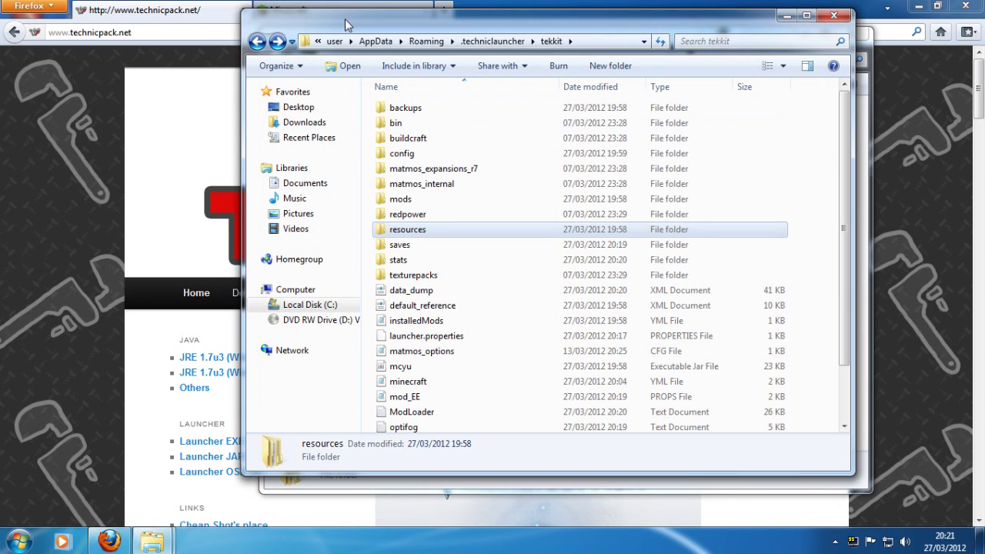
pyautogui.click(258, 42)
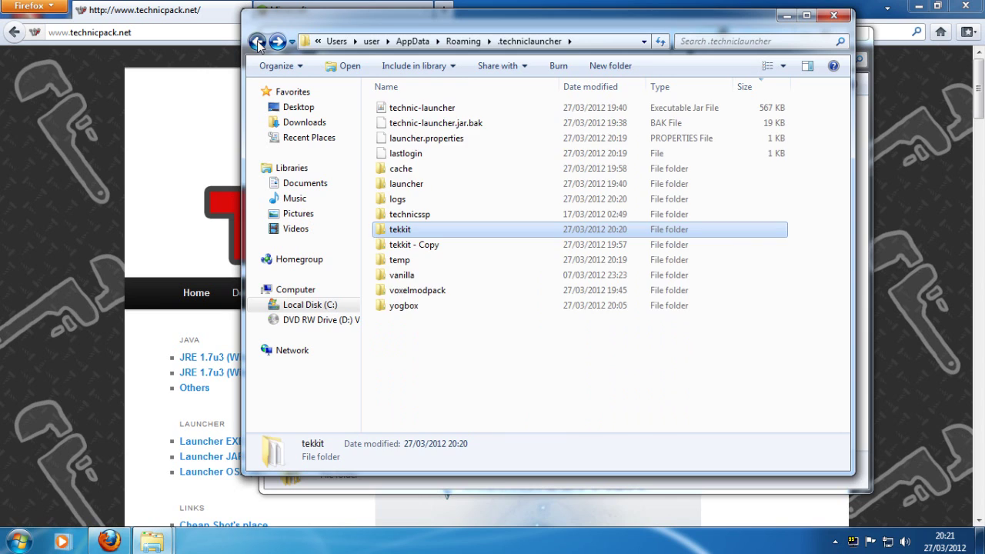
pyautogui.click(258, 43)
pyautogui.doubleClick(431, 107)
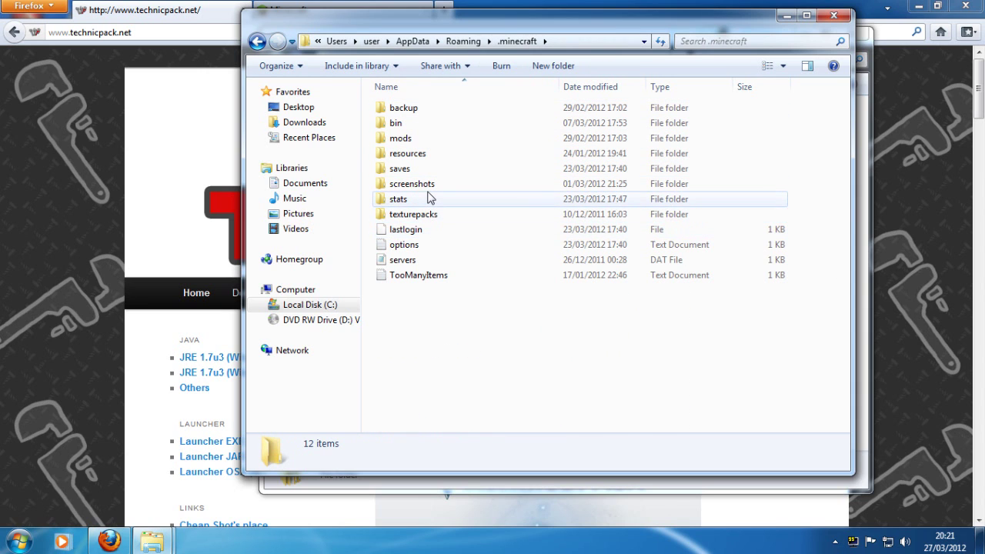
# - Copy all six folders from .minecraft's resources folder into tekkit's resources folder
pyautogui.doubleClick(424, 153)
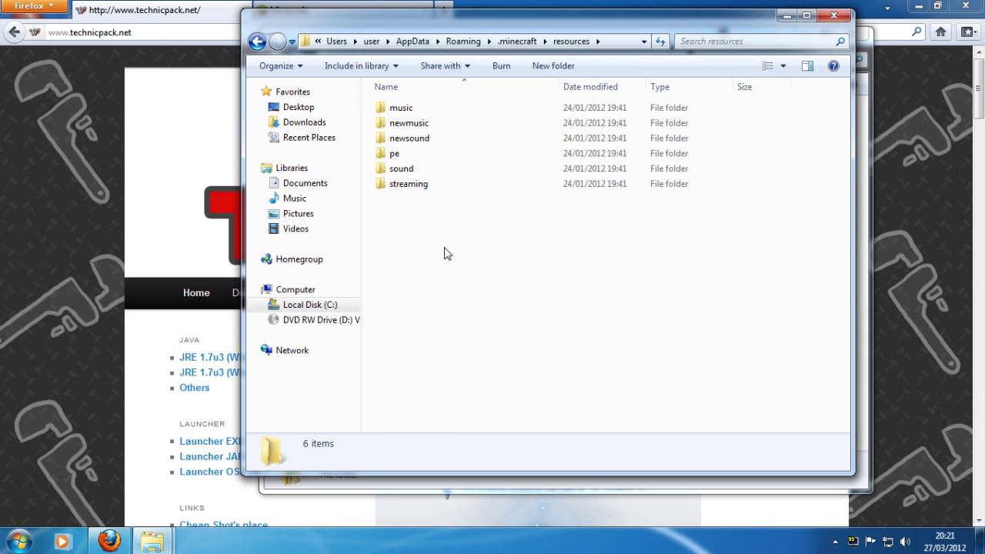
pyautogui.moveTo(446, 254); pyautogui.dragTo(375, 102)
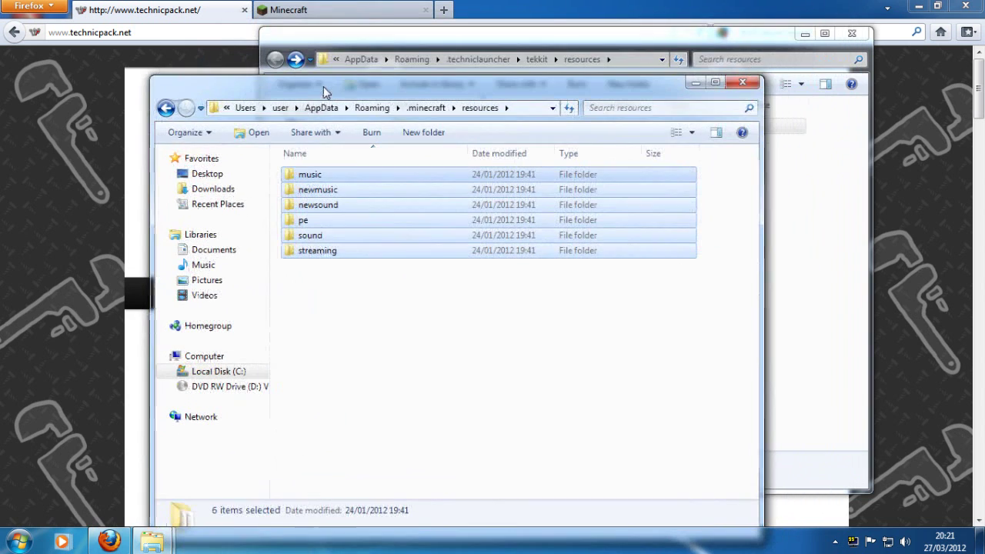
pyautogui.click(378, 44)
pyautogui.click(435, 193)
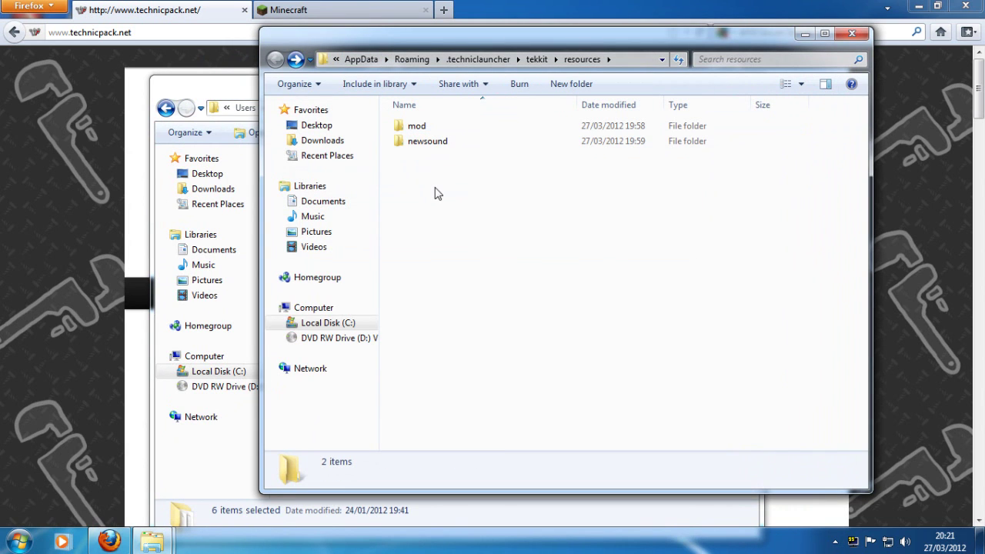
pyautogui.hotkey('ctrl', 'v')
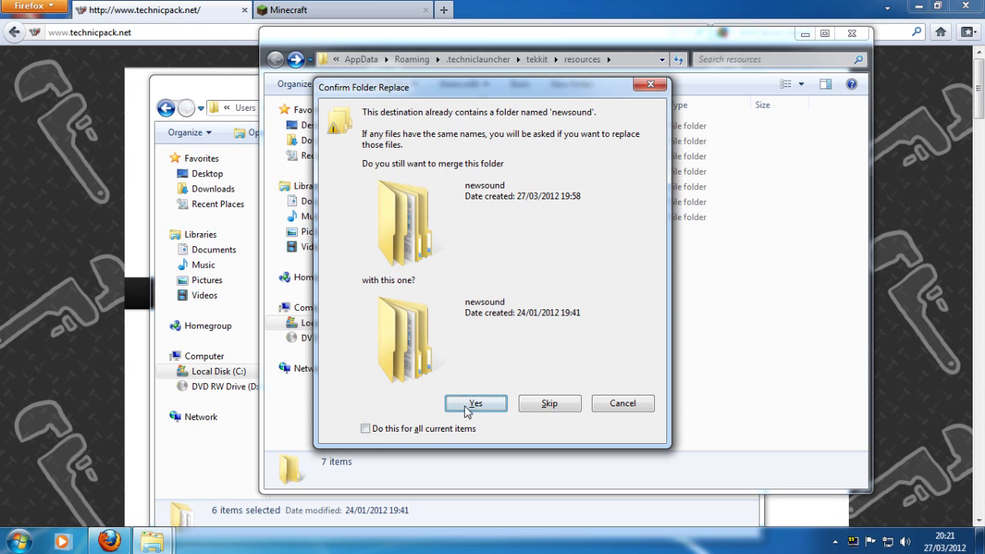
# - Merge the copied newsound and cave folders with the existing ones, skipping every file that already exists at the destination
pyautogui.click(467, 408)
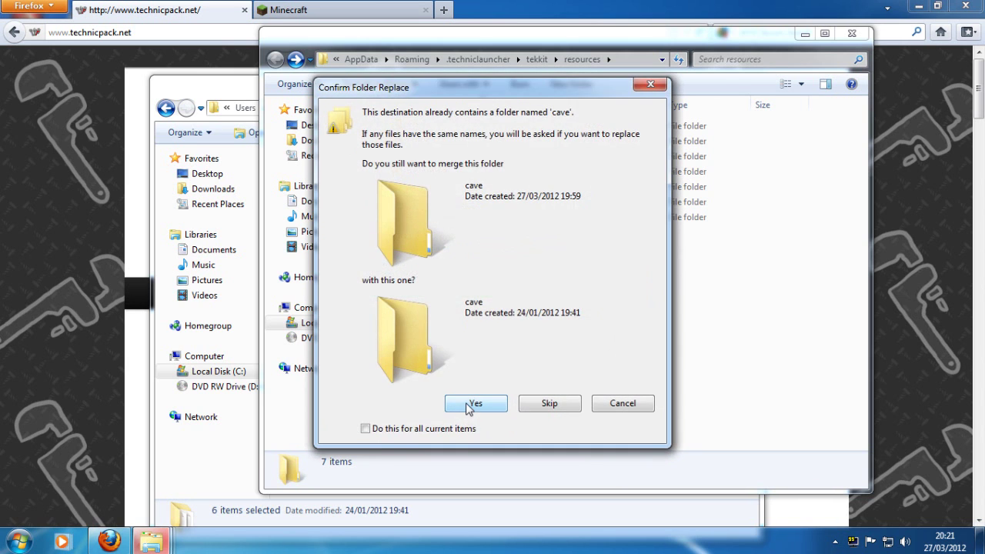
pyautogui.click(469, 403)
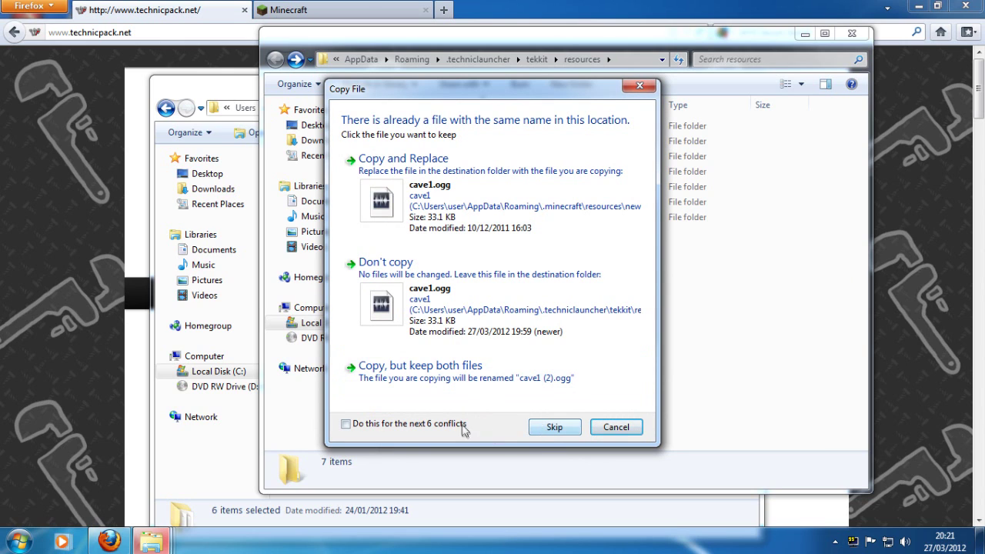
pyautogui.click(544, 435)
pyautogui.click(545, 433)
pyautogui.click(442, 424)
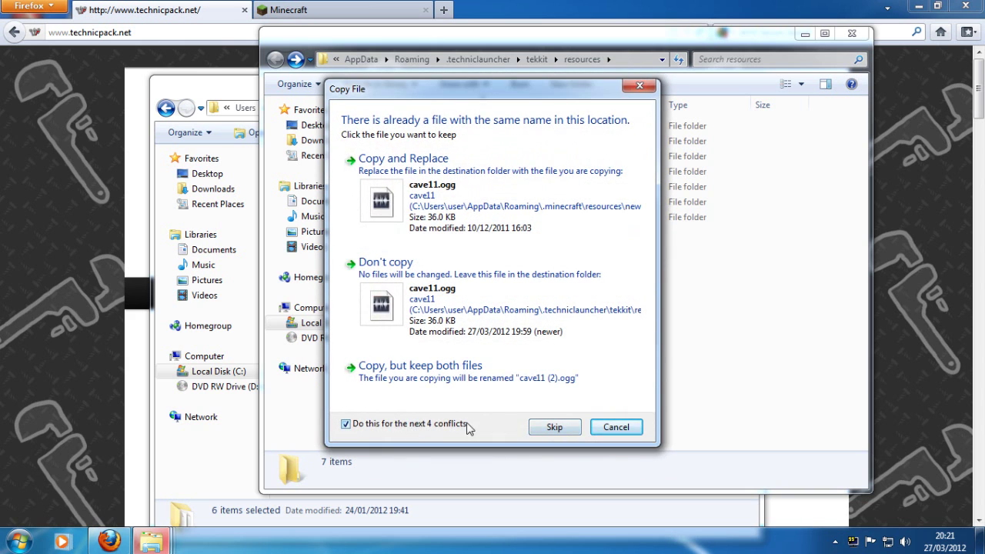
pyautogui.click(539, 431)
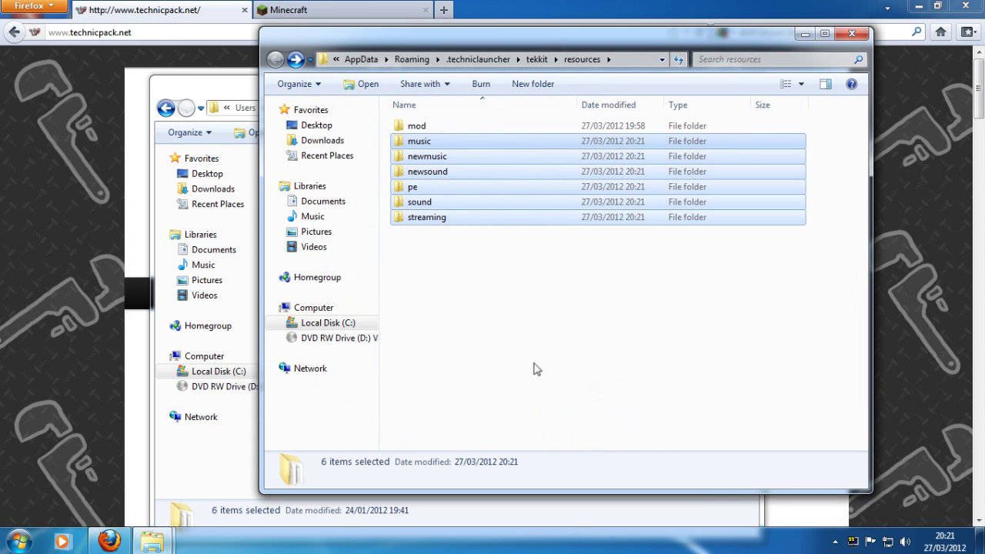
# - Minimise the folder windows and the browser, and start Tekkit by logging in through the Technic Launcher on the desktop
pyautogui.click(808, 34)
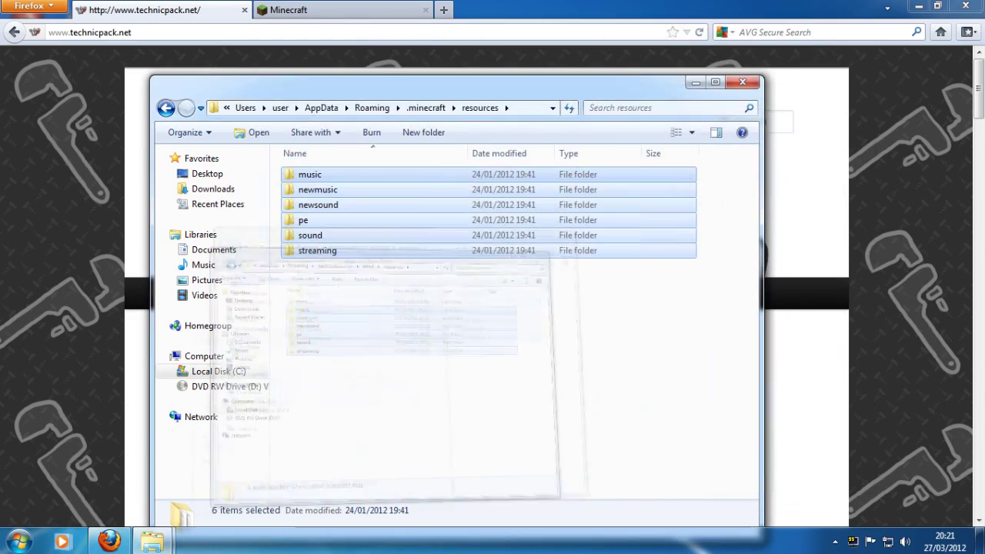
pyautogui.click(695, 80)
pyautogui.click(918, 7)
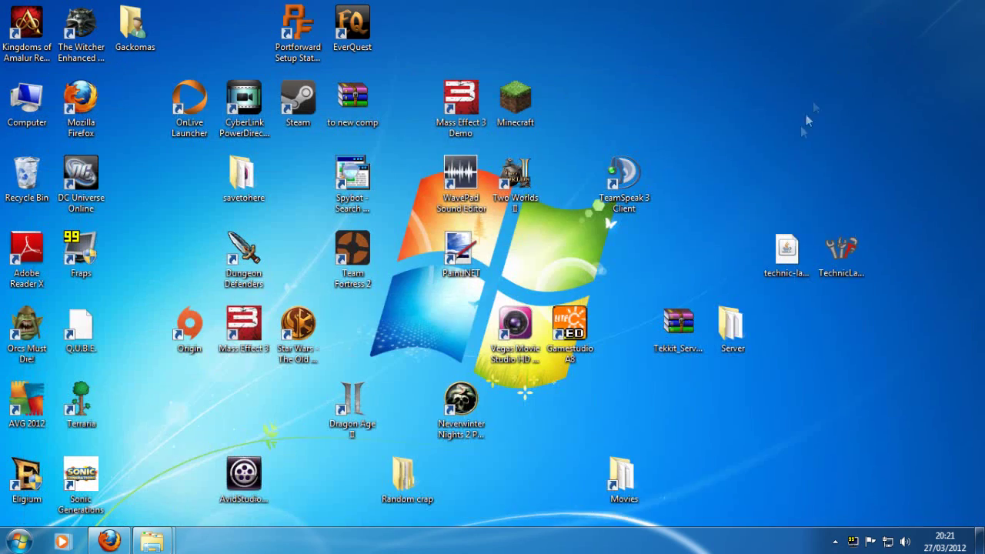
pyautogui.doubleClick(863, 262)
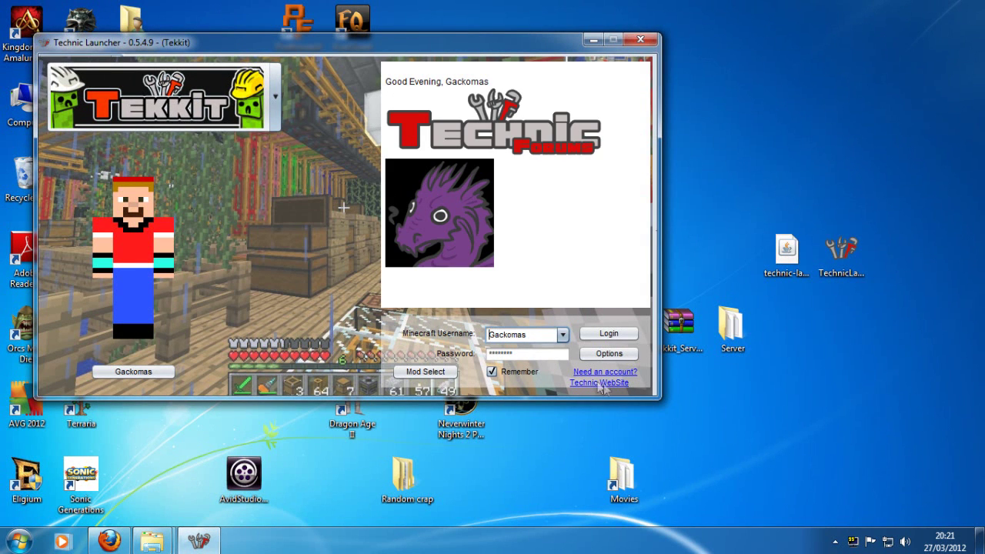
pyautogui.click(615, 337)
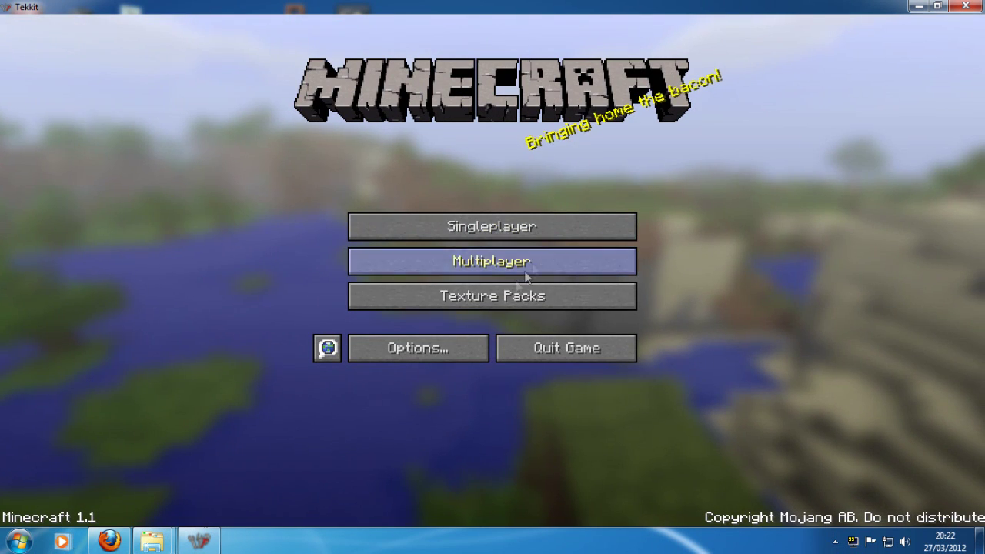
# - Turn the game's music off and set its sound volume to 5%
pyautogui.click(418, 348)
pyautogui.click(338, 116)
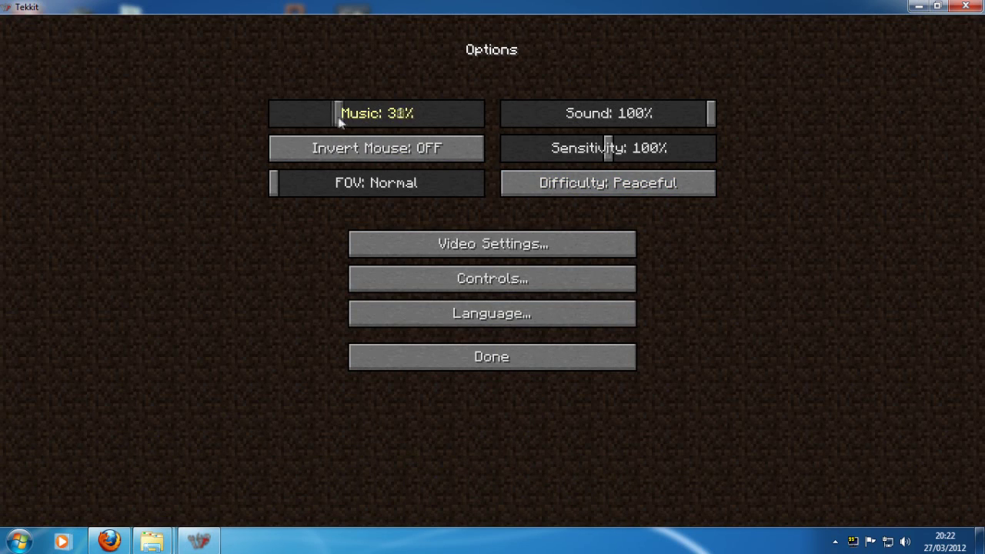
pyautogui.moveTo(512, 125); pyautogui.dragTo(518, 117)
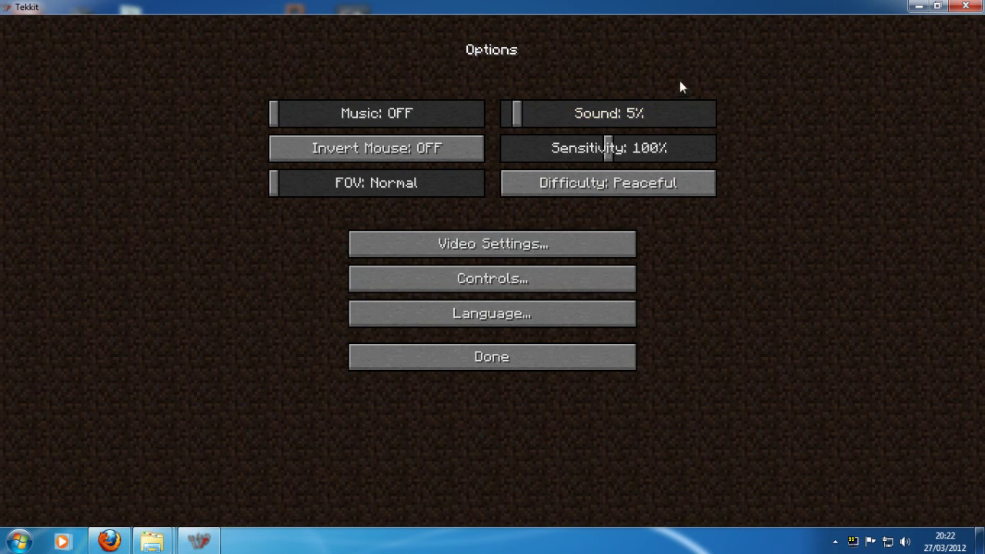
pyautogui.click(556, 347)
# - Load the most recently played single-player world, the Survival Mode New World dated 27/03/12 20:20
pyautogui.click(536, 216)
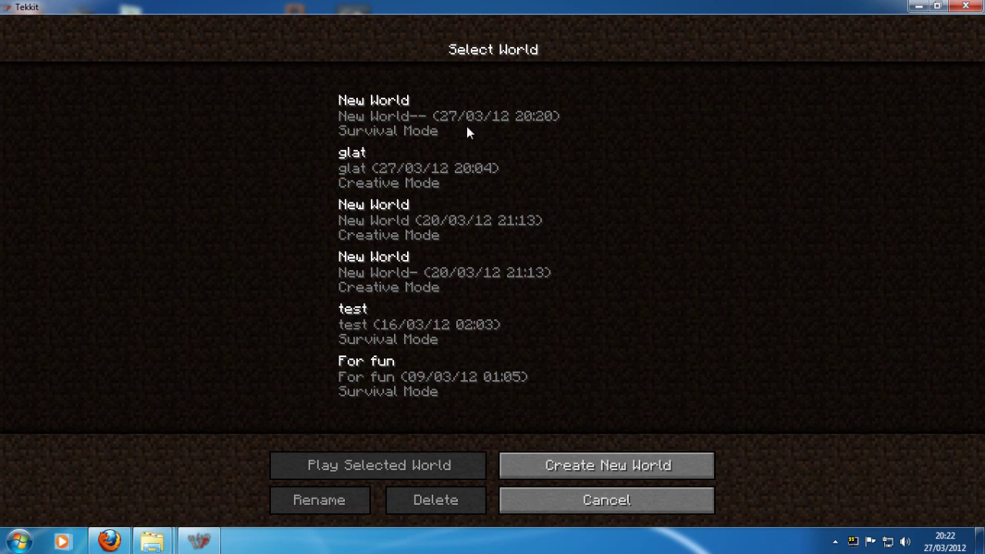
pyautogui.click(462, 119)
pyautogui.click(462, 119)
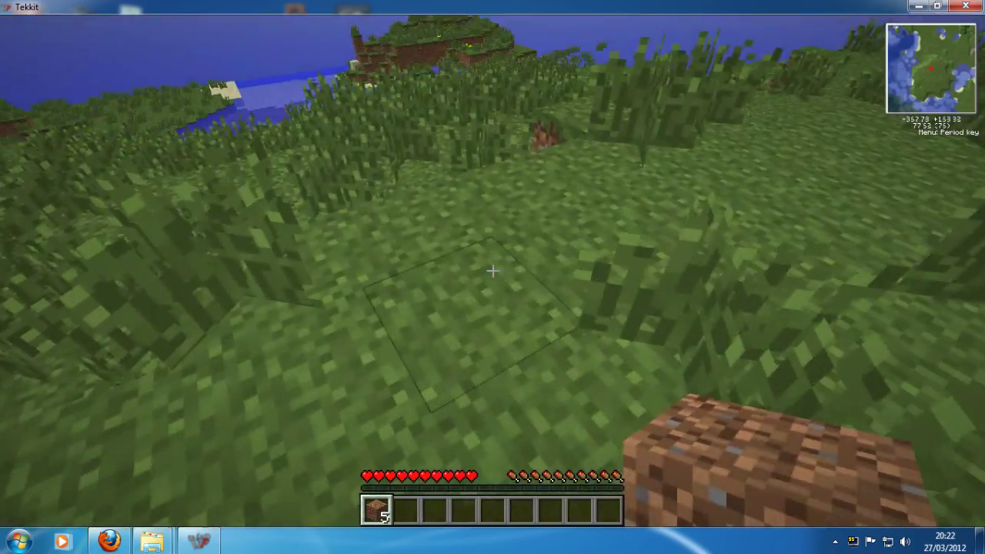
# - Break dirt and grass and walk towards the water to test the sound, and save and quit the game
pyautogui.click(493, 270)
pyautogui.press('w')
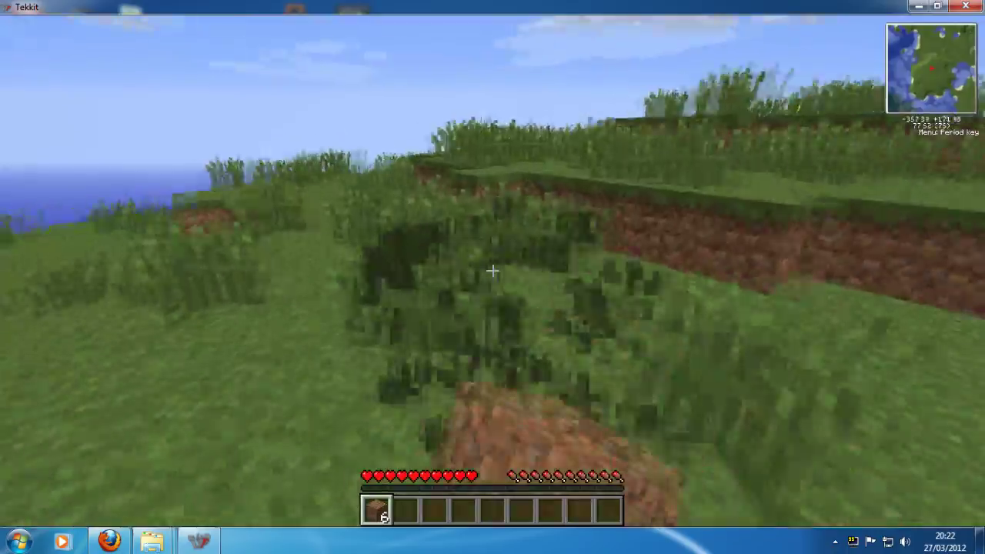
pyautogui.click(493, 270)
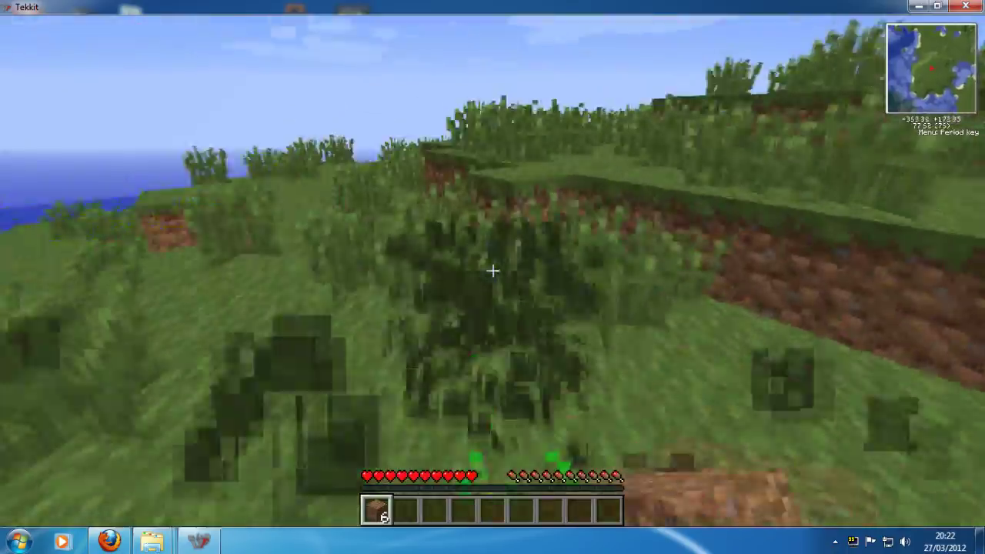
pyautogui.press('w')
pyautogui.press('space')
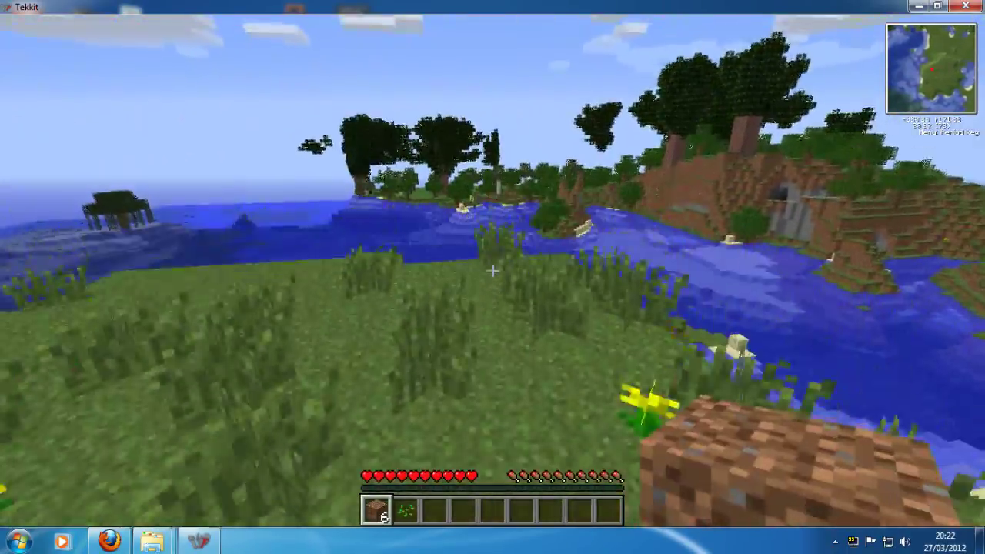
pyautogui.press('w')
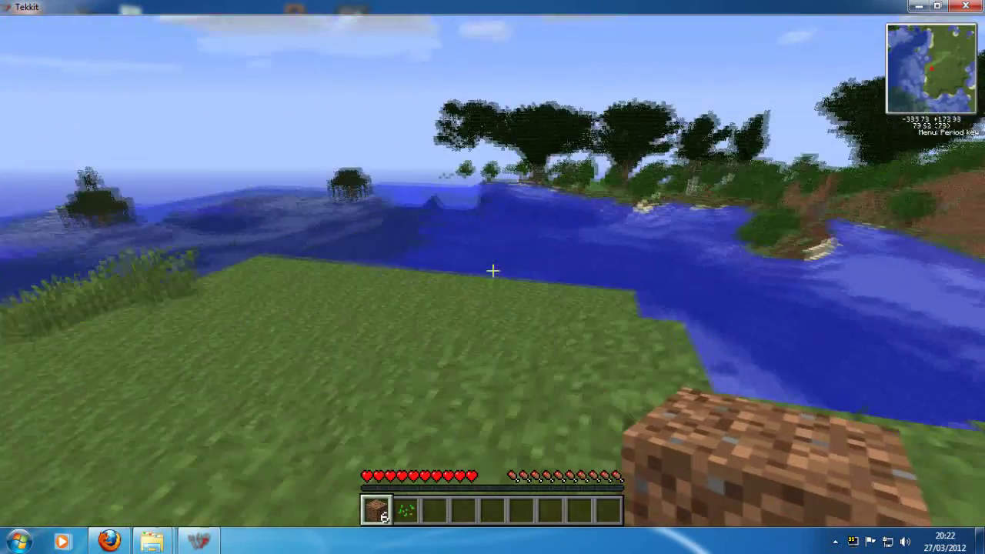
pyautogui.press('Escape')
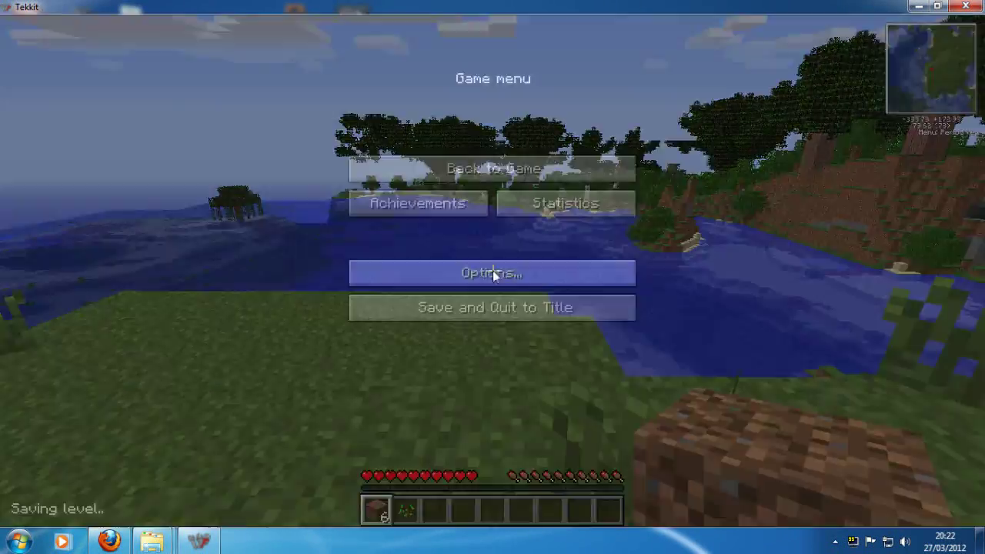
pyautogui.click(493, 306)
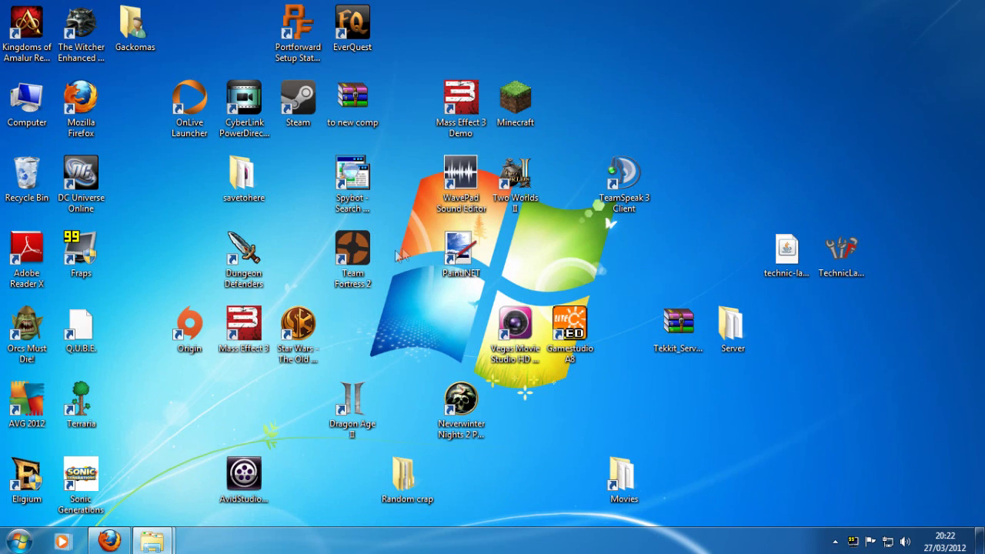
# - Check the folders copied into tekkit's resources folder, and go back up to the tekkit folder
pyautogui.moveTo(151, 541)
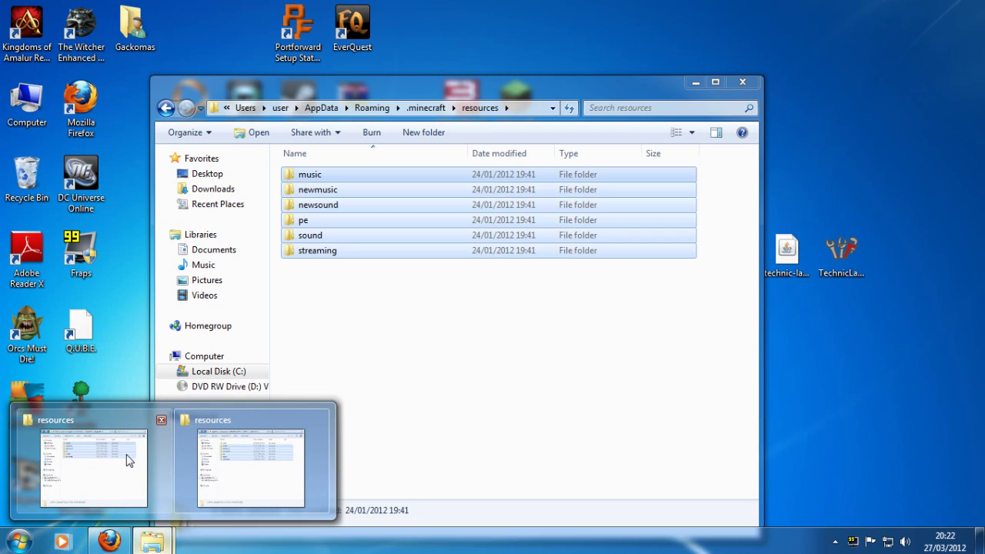
pyautogui.click(127, 458)
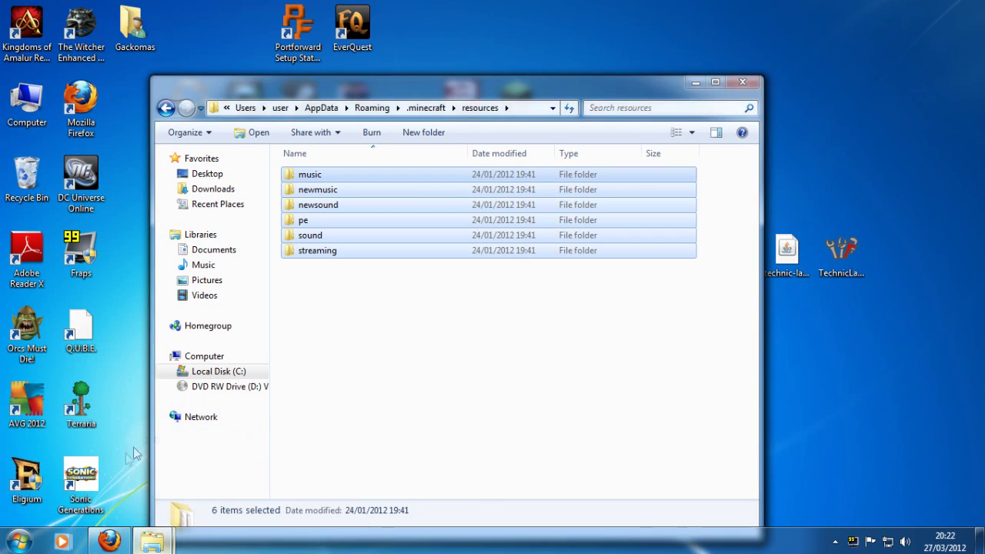
pyautogui.click(308, 395)
pyautogui.moveTo(154, 541)
pyautogui.click(254, 458)
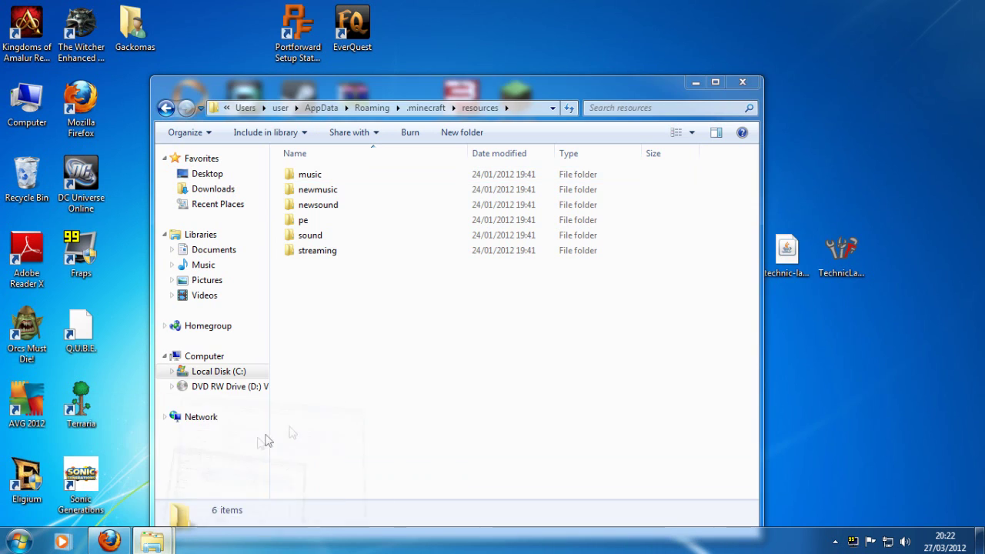
pyautogui.press('BackSpace')
pyautogui.doubleClick(449, 249)
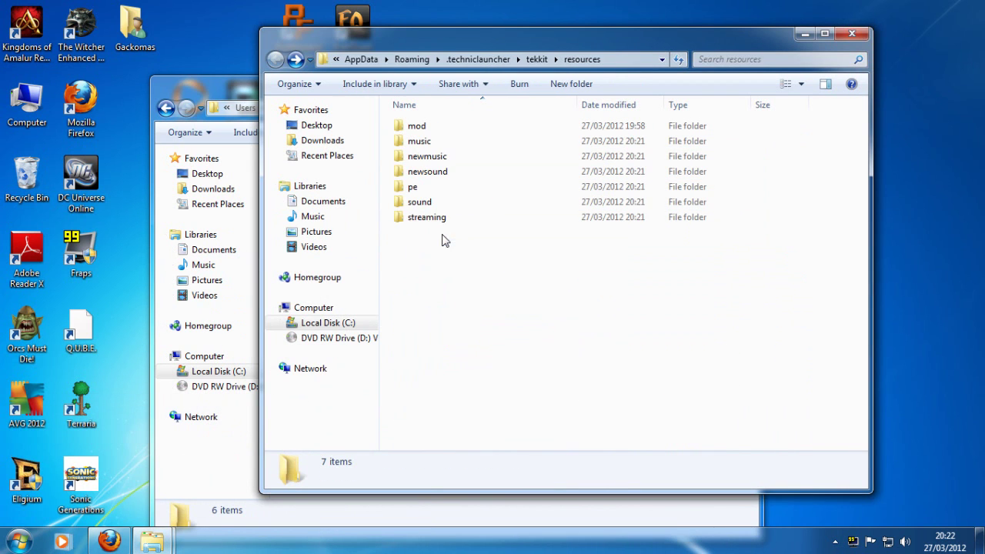
pyautogui.press('BackSpace')
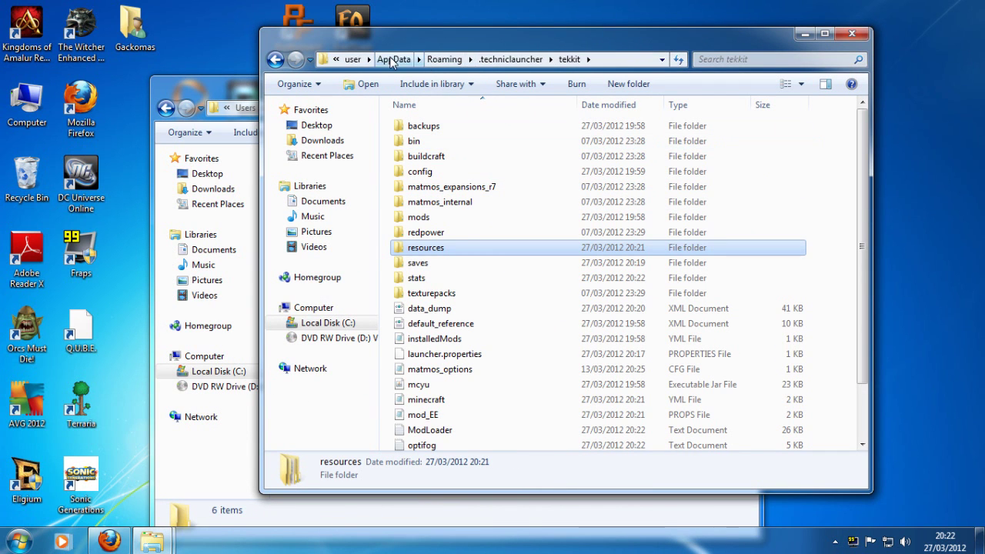
# - Go up to .techniclauncher and open the resources folder of yogbox
pyautogui.click(496, 59)
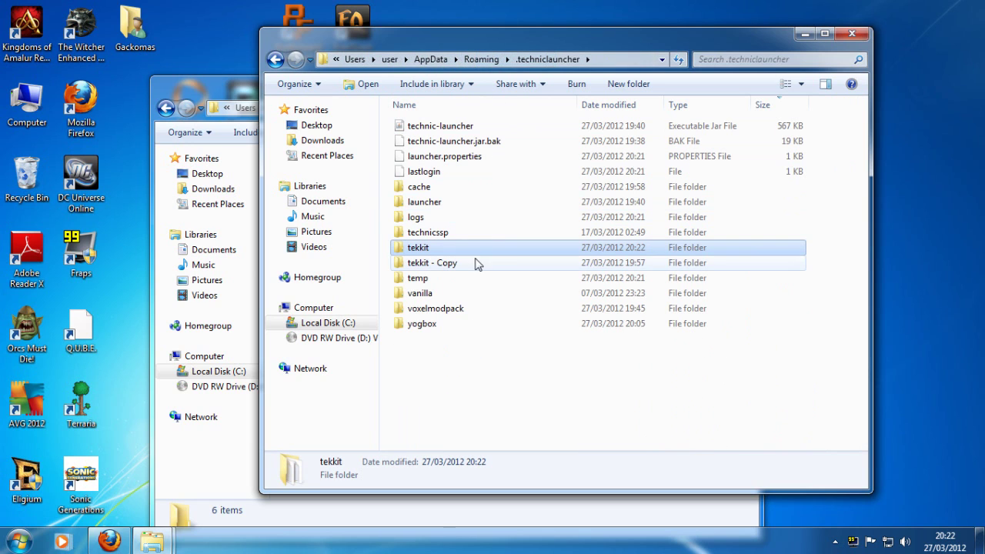
pyautogui.doubleClick(448, 323)
pyautogui.doubleClick(440, 264)
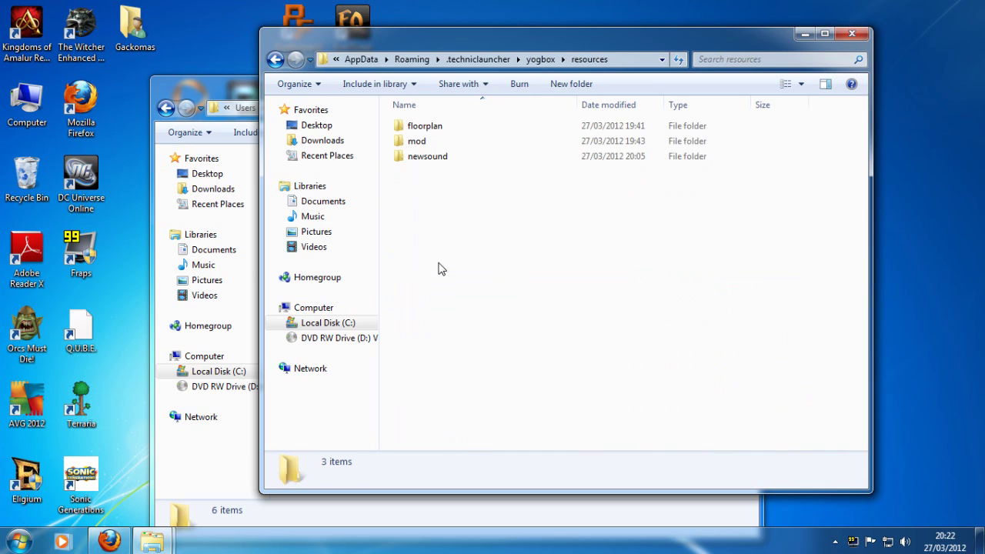
# - Look into the newsound and floorplan folders of yogbox's resources, and go back up to the yogbox folder
pyautogui.doubleClick(451, 158)
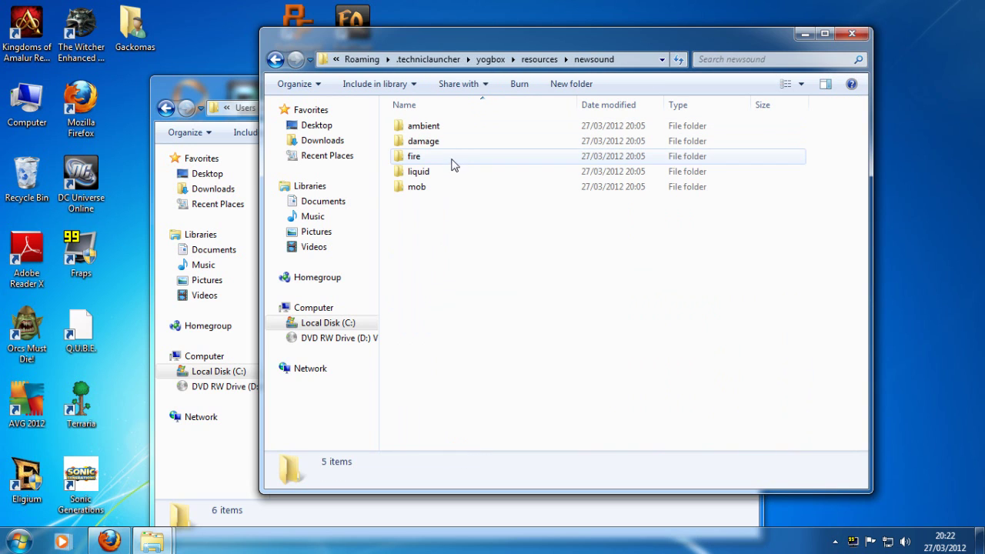
pyautogui.press('BackSpace')
pyautogui.click(451, 145)
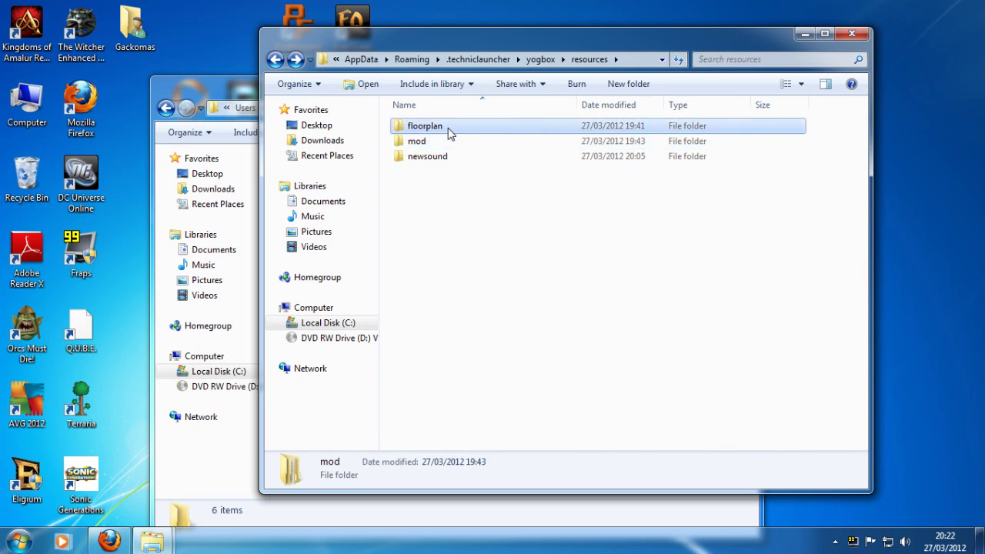
pyautogui.doubleClick(451, 128)
pyautogui.press('BackSpace')
pyautogui.press('BackSpace')
# - Close both folder windows, and open the Tekkit 2.1.1 page of the Technic website in Firefox
pyautogui.click(852, 33)
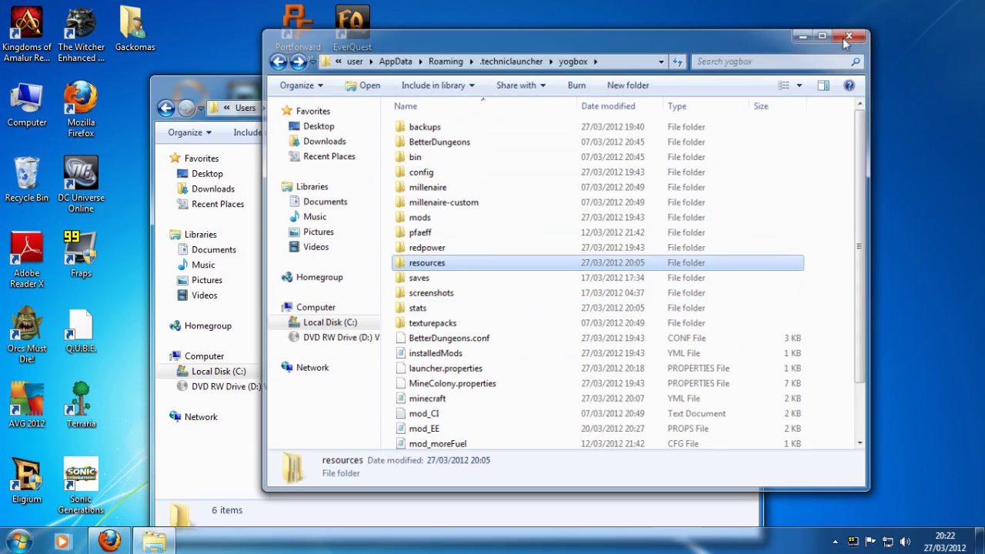
pyautogui.click(744, 83)
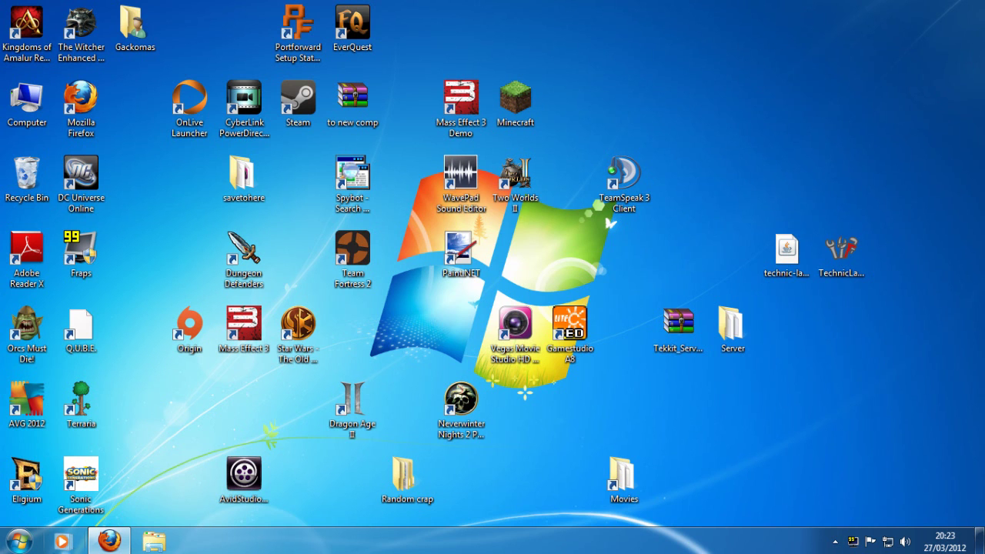
pyautogui.click(122, 541)
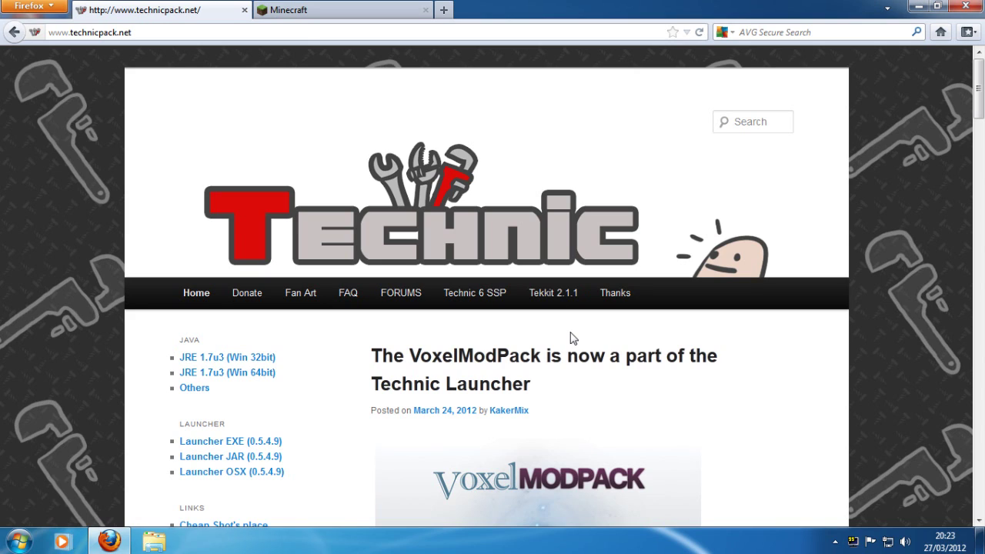
pyautogui.click(555, 296)
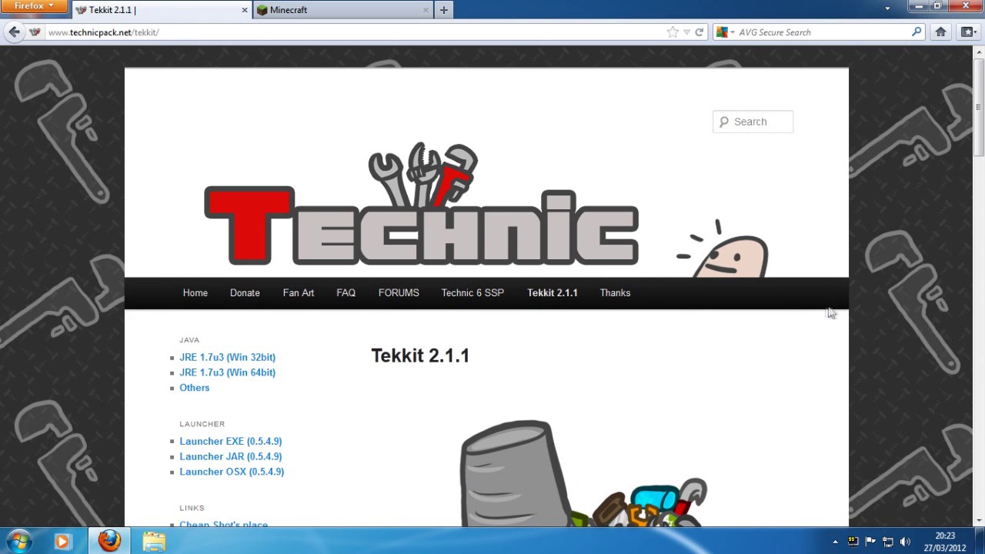
# - Find the 2.1.1 server download on the Tekkit page, and open the downloaded Tekkit_Server_2.1.1(1).zip archive from the desktop
pyautogui.scroll(-10, 552, 259)
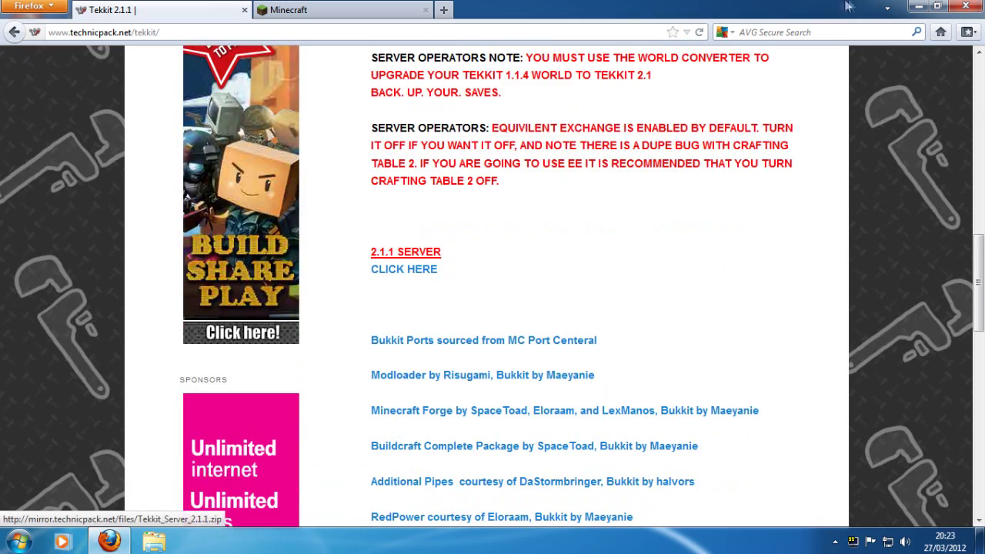
pyautogui.click(921, 8)
pyautogui.doubleClick(679, 327)
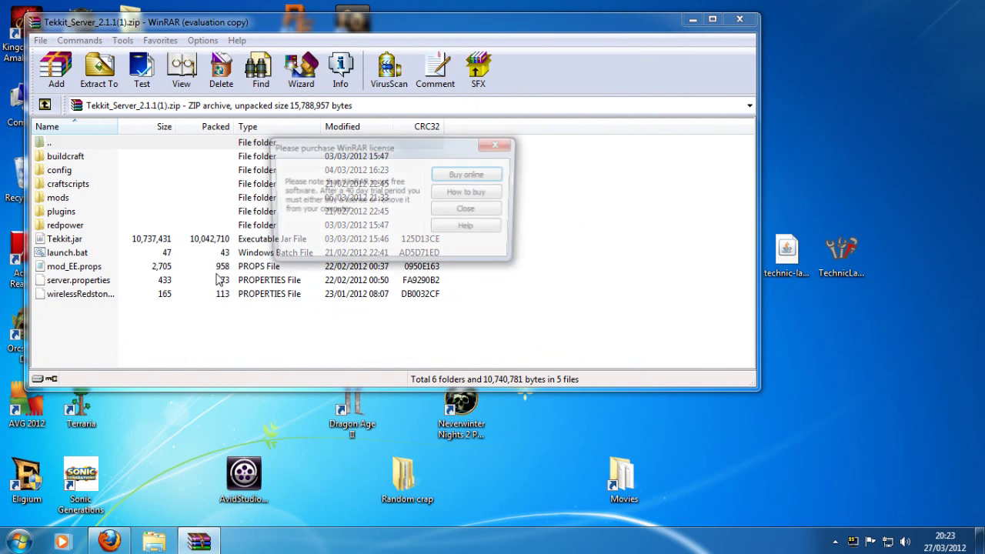
pyautogui.click(501, 144)
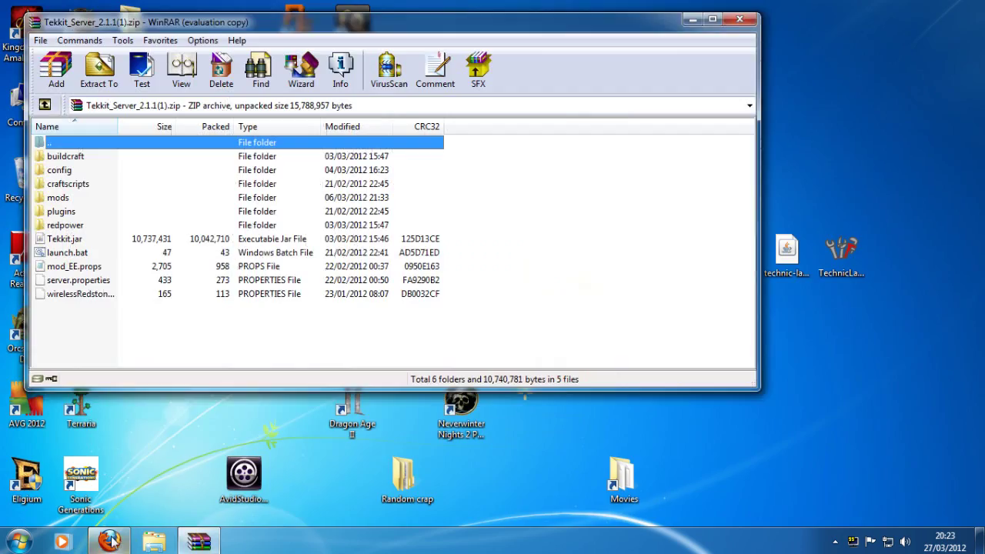
# - Review the client and server download links on the Tekkit page and the files in the server archive, and minimise both windows
pyautogui.click(108, 541)
pyautogui.scroll(8, 472, 295)
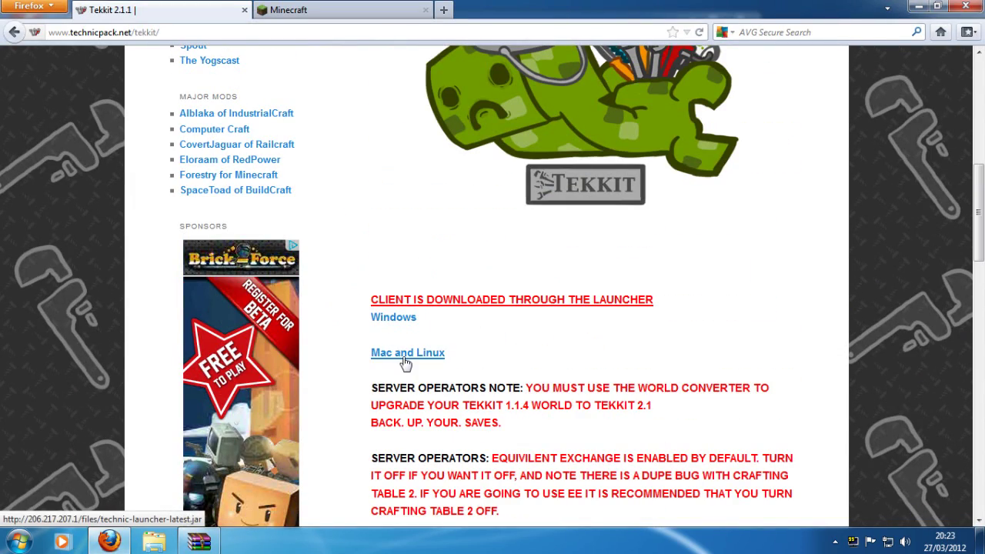
pyautogui.scroll(-8, 409, 339)
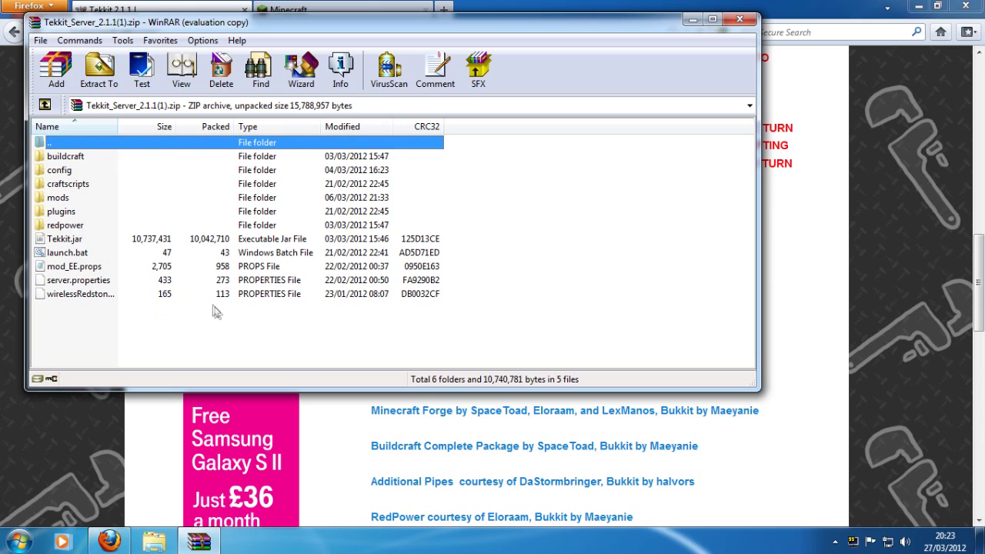
pyautogui.moveTo(233, 320); pyautogui.dragTo(81, 140)
pyautogui.click(98, 312)
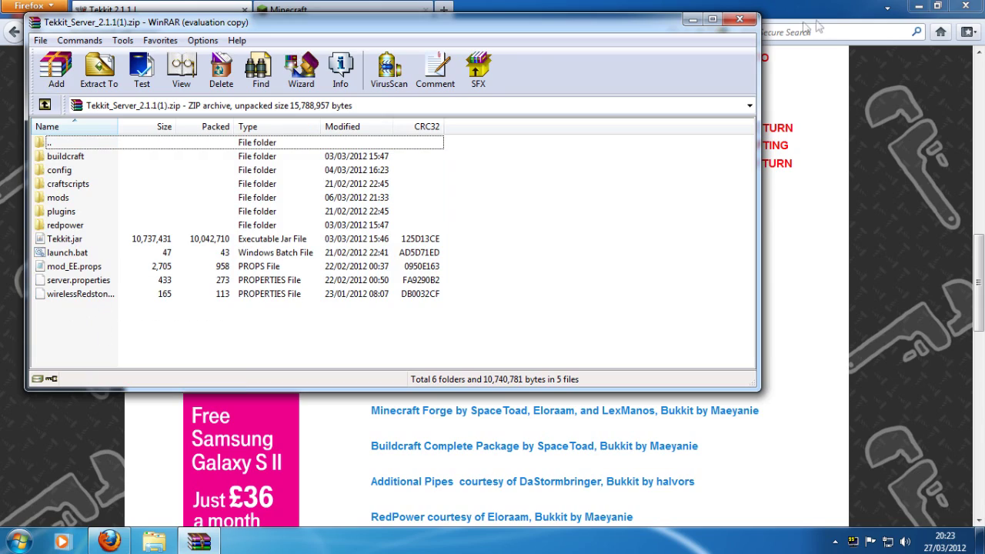
pyautogui.click(692, 19)
pyautogui.click(919, 6)
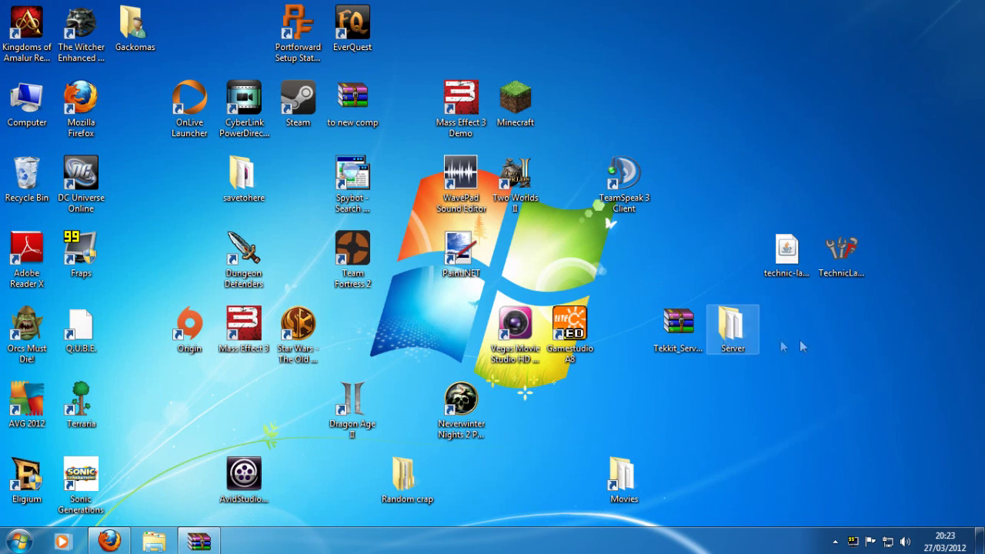
# - Reopen the Tekkit server archive, and arrange its window and the desktop's Server folder so that they do not overlap
pyautogui.doubleClick(691, 325)
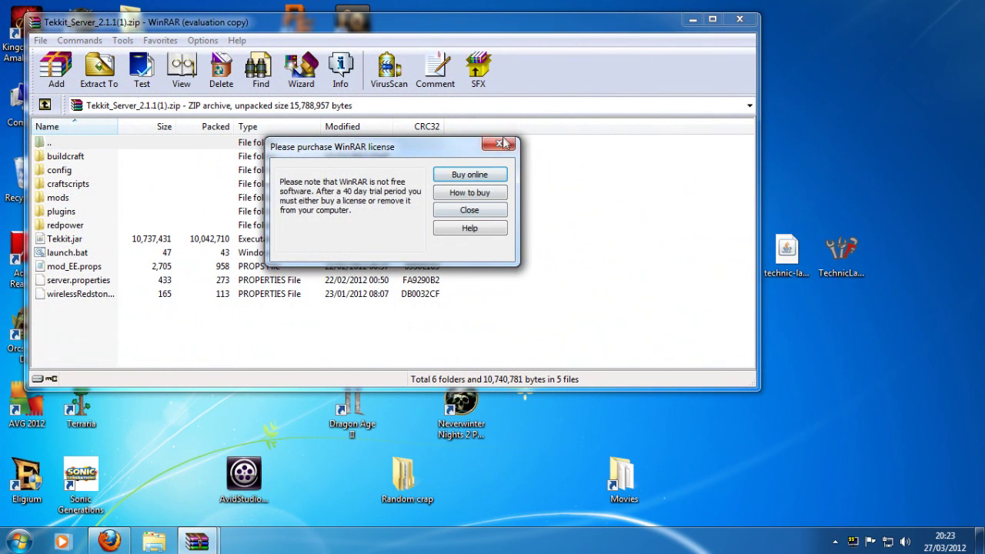
pyautogui.click(503, 144)
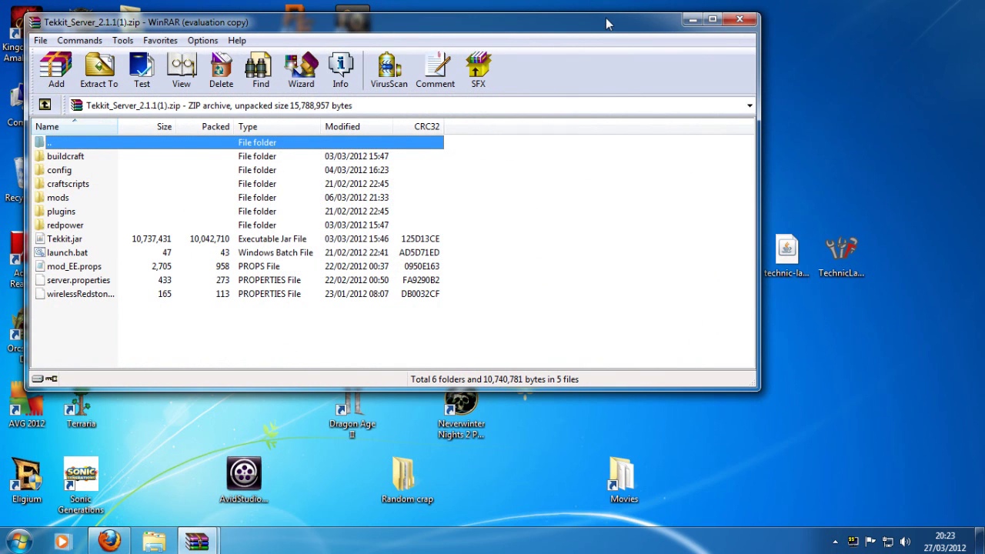
pyautogui.moveTo(606, 18); pyautogui.dragTo(561, 17)
pyautogui.moveTo(731, 319); pyautogui.dragTo(824, 335)
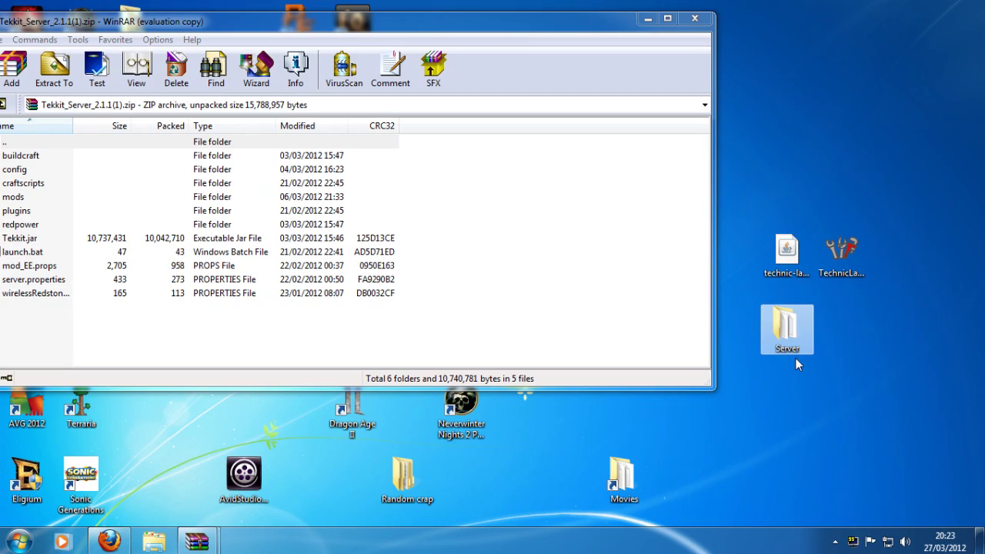
# - Run the launch batch file from the Server folder, and give the player's username operator rights with the op command
pyautogui.doubleClick(787, 330)
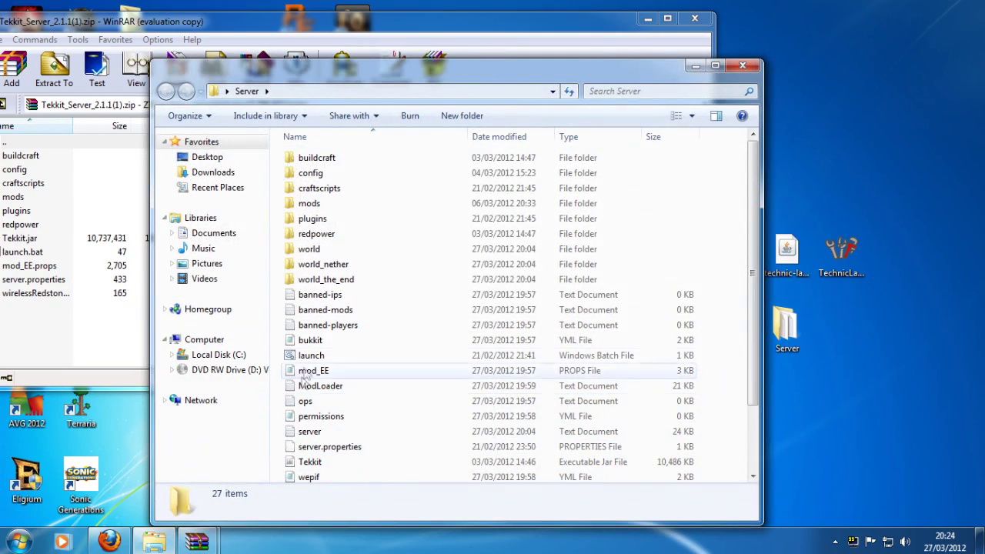
pyautogui.doubleClick(351, 359)
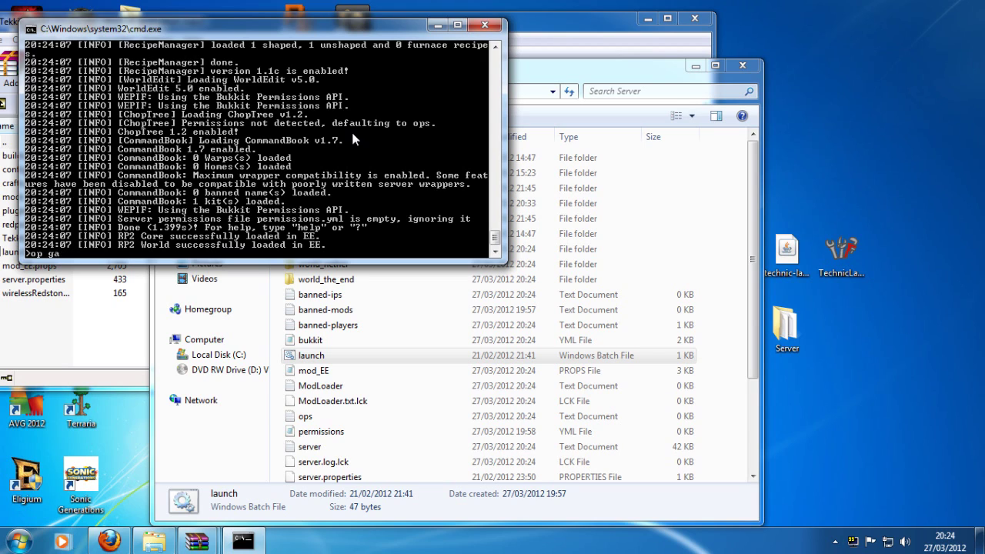
pyautogui.write('omas')
pyautogui.press('Return')
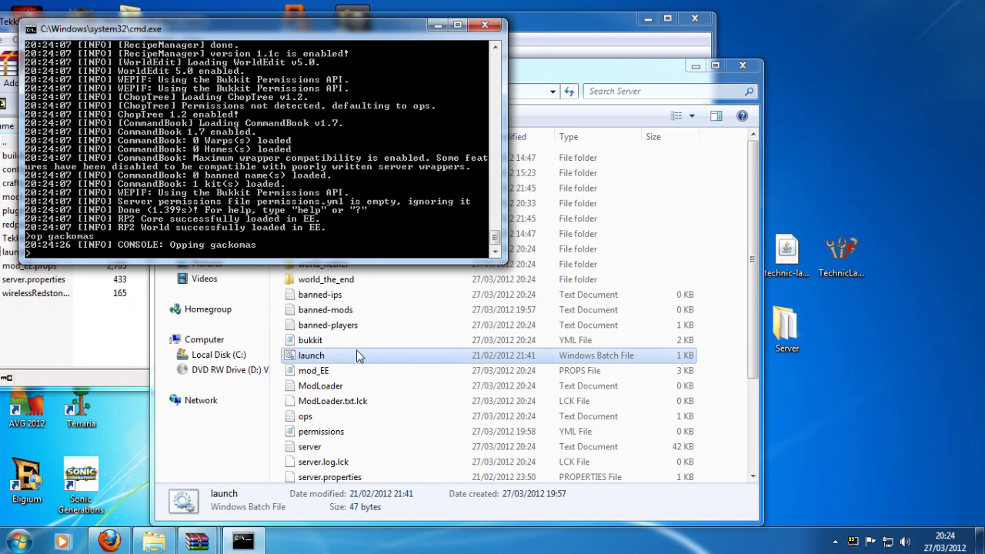
# - Check the ops text file in the Server folder, and clear the file, folder, console and archive windows from the desktop
pyautogui.click(358, 355)
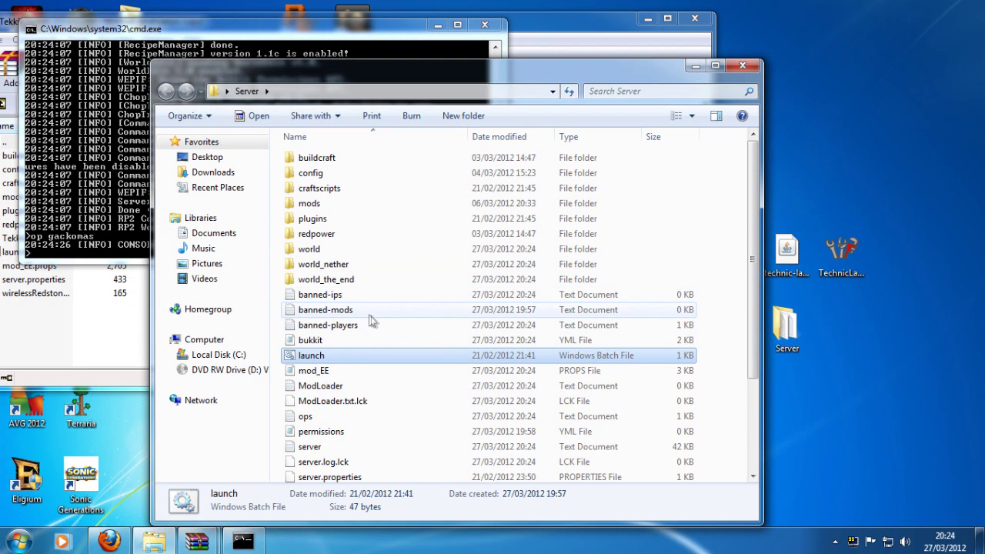
pyautogui.doubleClick(361, 413)
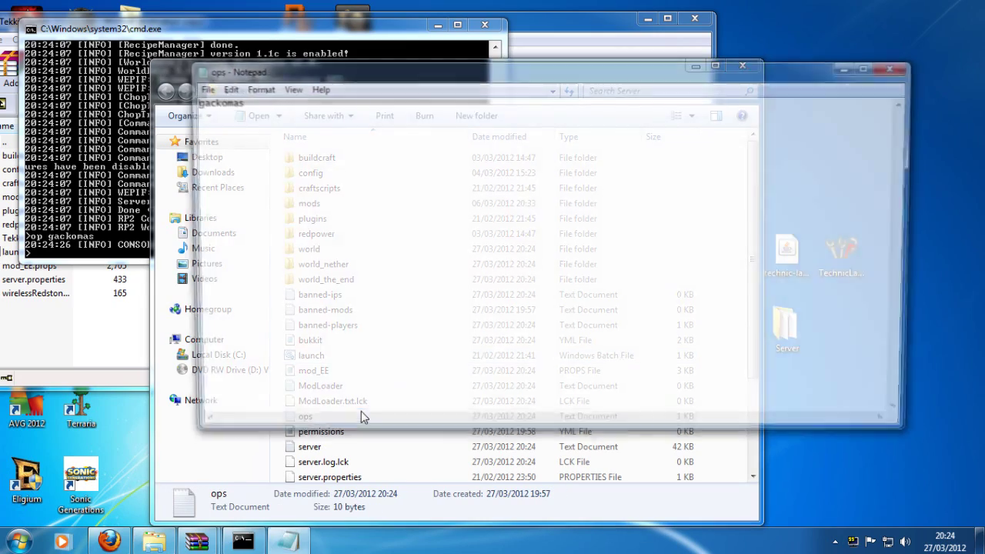
pyautogui.click(898, 67)
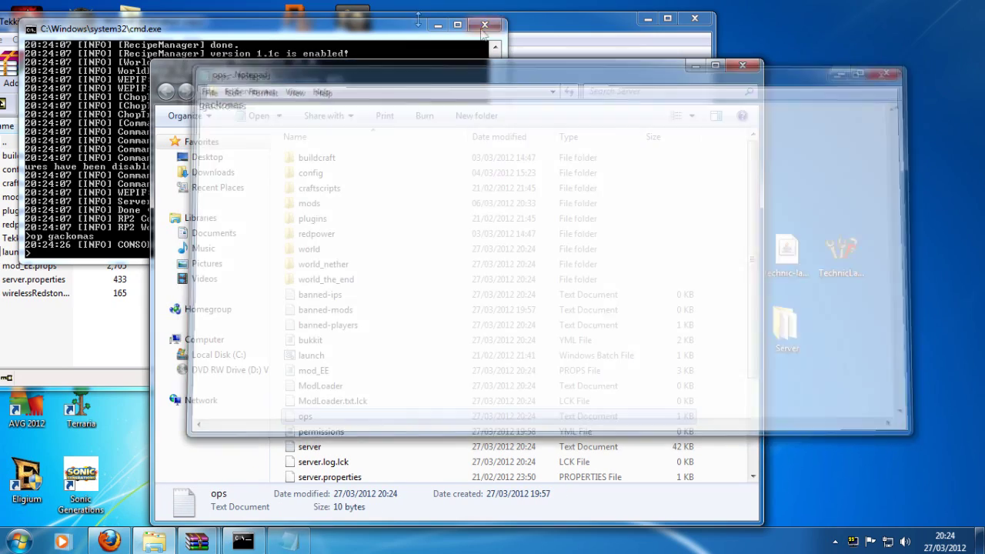
pyautogui.click(743, 66)
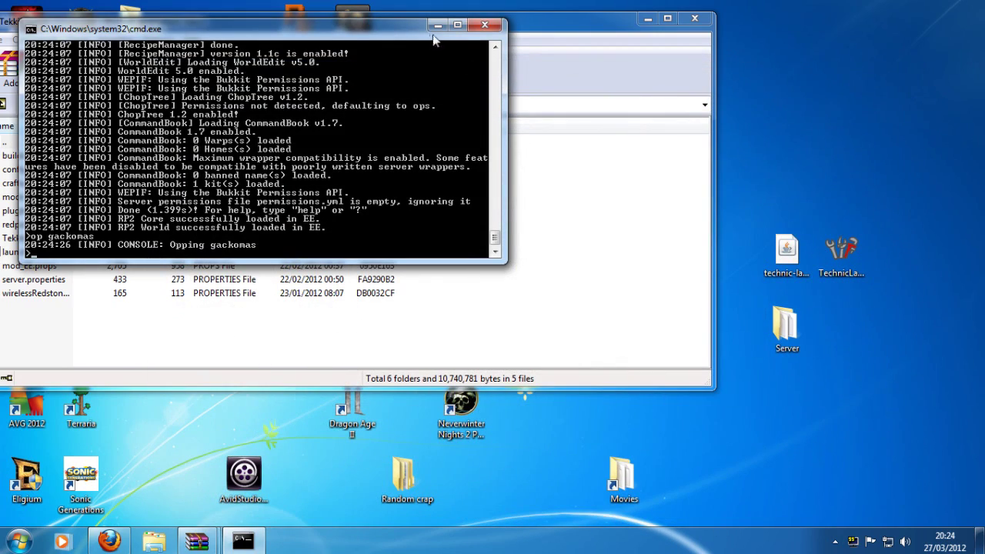
pyautogui.click(437, 25)
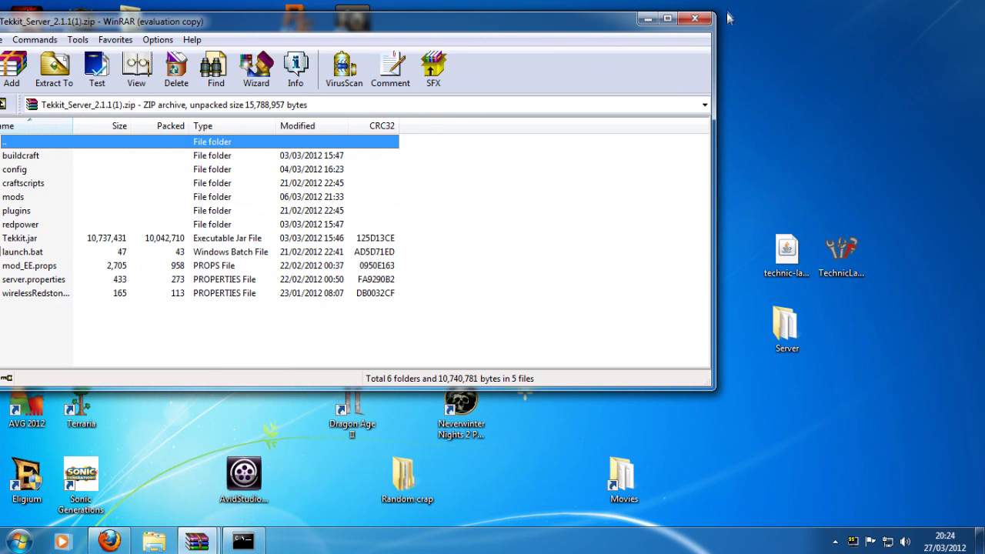
pyautogui.click(695, 18)
# - Start Tekkit from the Technic Launcher with the remembered login, and open the game's multiplayer server list
pyautogui.doubleClick(839, 253)
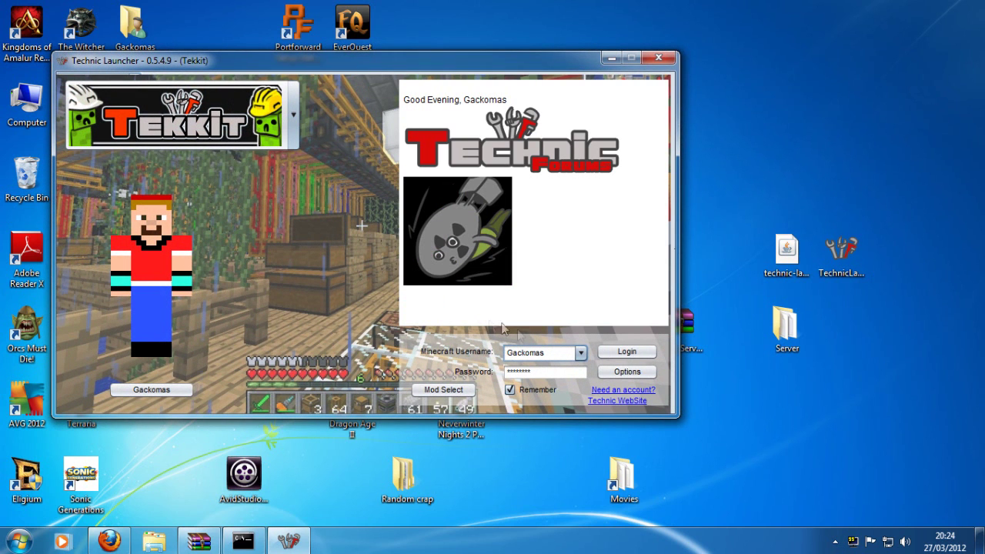
pyautogui.click(618, 356)
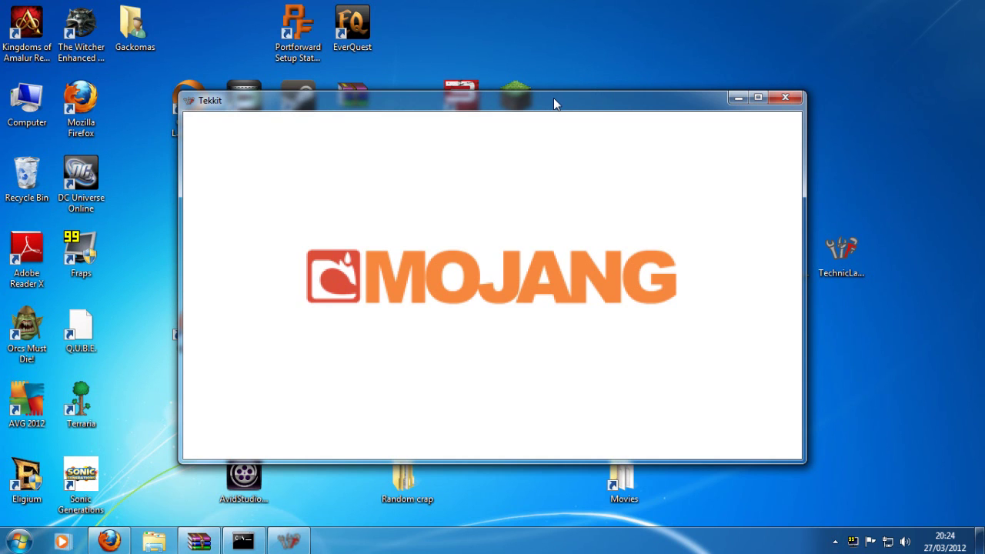
pyautogui.moveTo(553, 98); pyautogui.dragTo(554, 149)
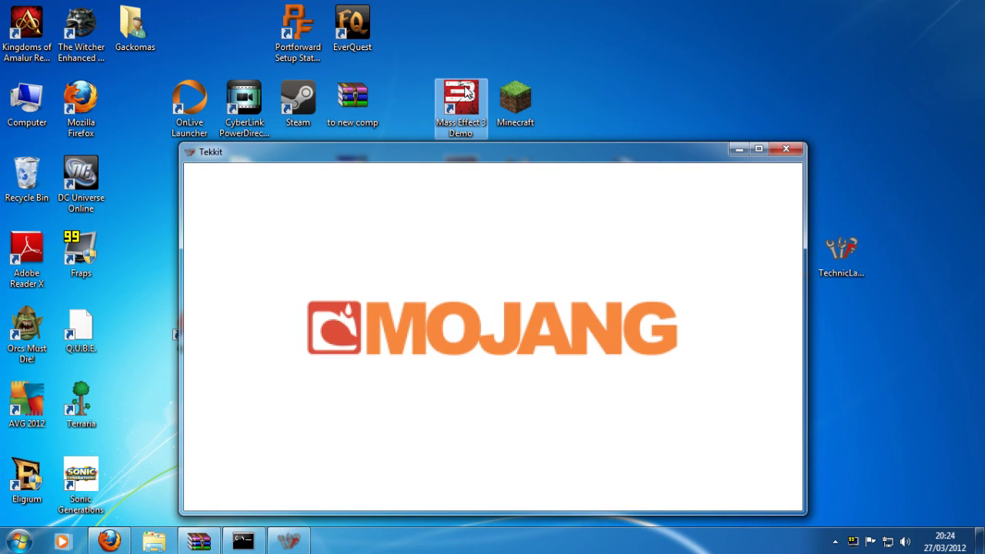
pyautogui.moveTo(488, 144); pyautogui.dragTo(492, 101)
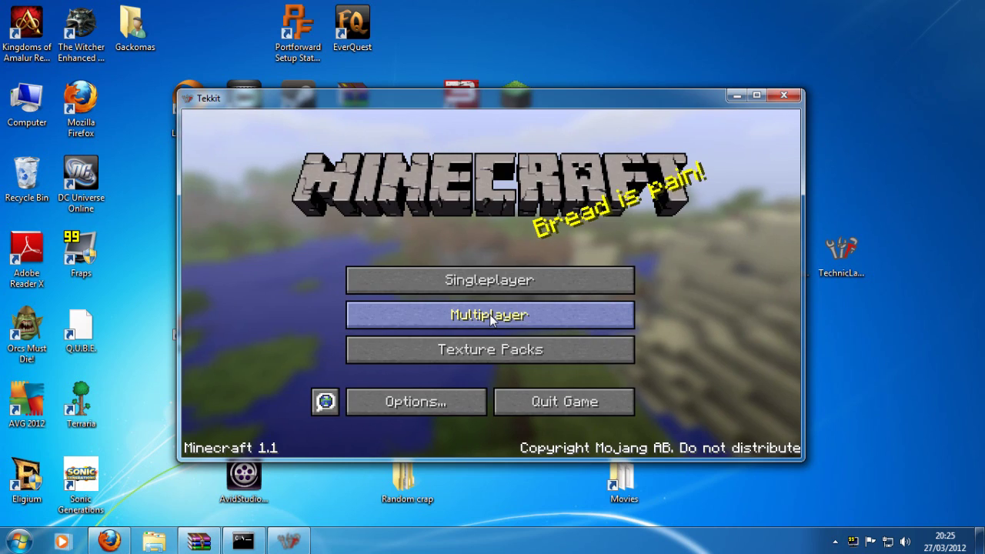
pyautogui.click(489, 316)
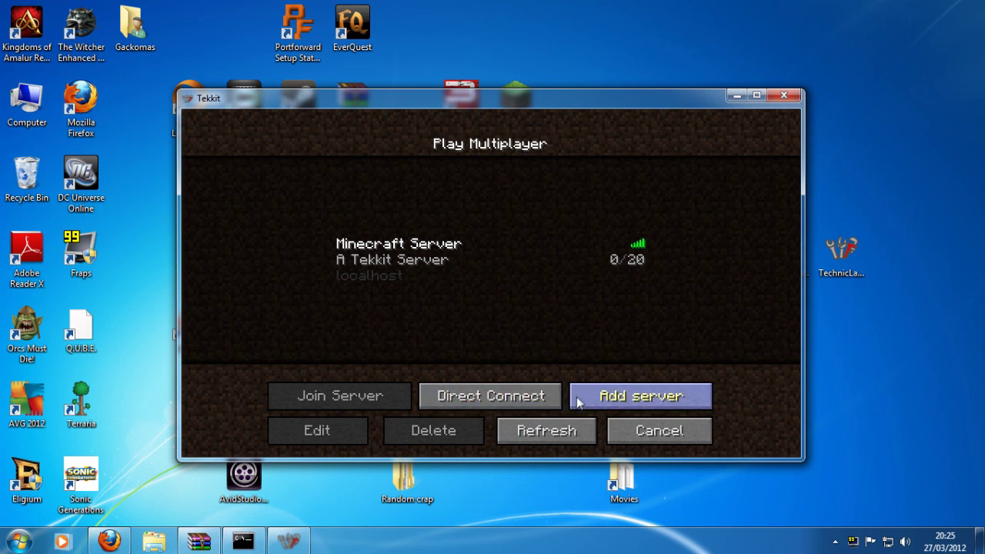
# - Look at the form for adding a server, cancel it, and join the Minecraft Server entry at localhost
pyautogui.click(608, 396)
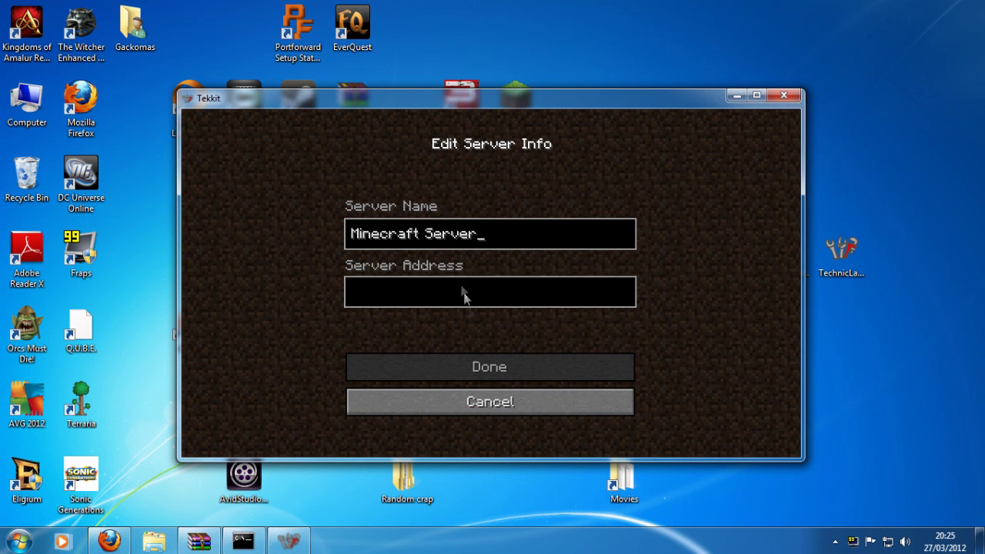
pyautogui.click(493, 401)
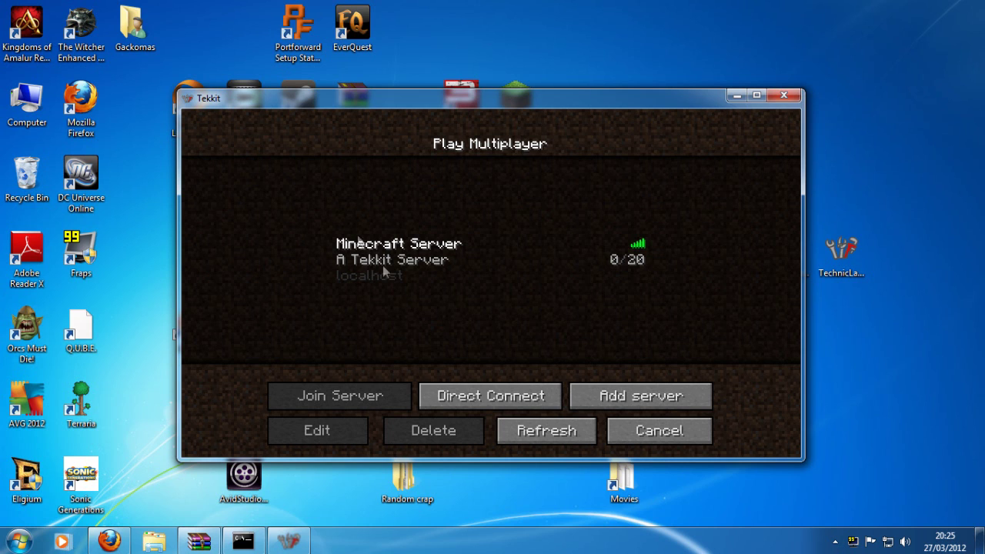
pyautogui.doubleClick(412, 275)
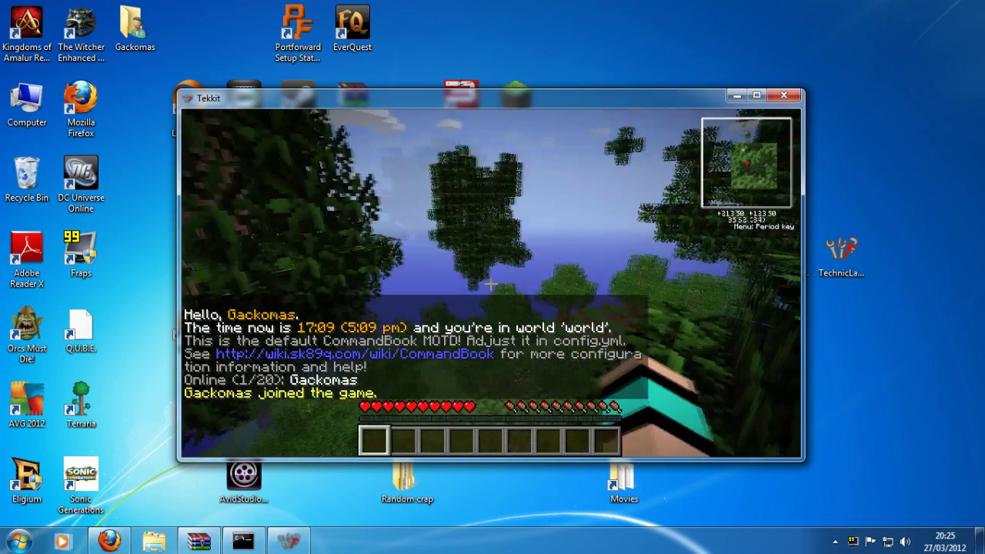
# - Stop the MAtmos ambient sounds, maximise the game window, and return to the game
pyautogui.press('F7')
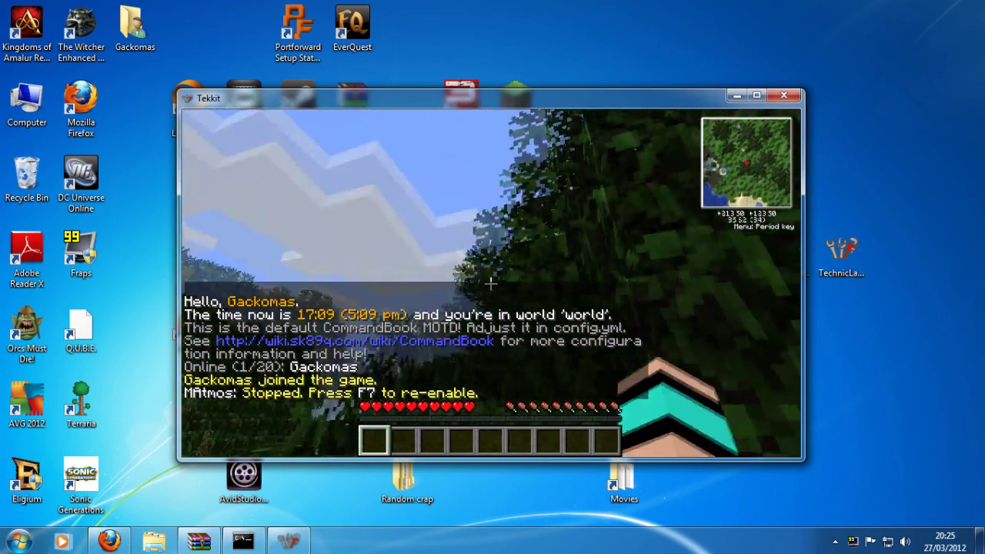
pyautogui.press('Escape')
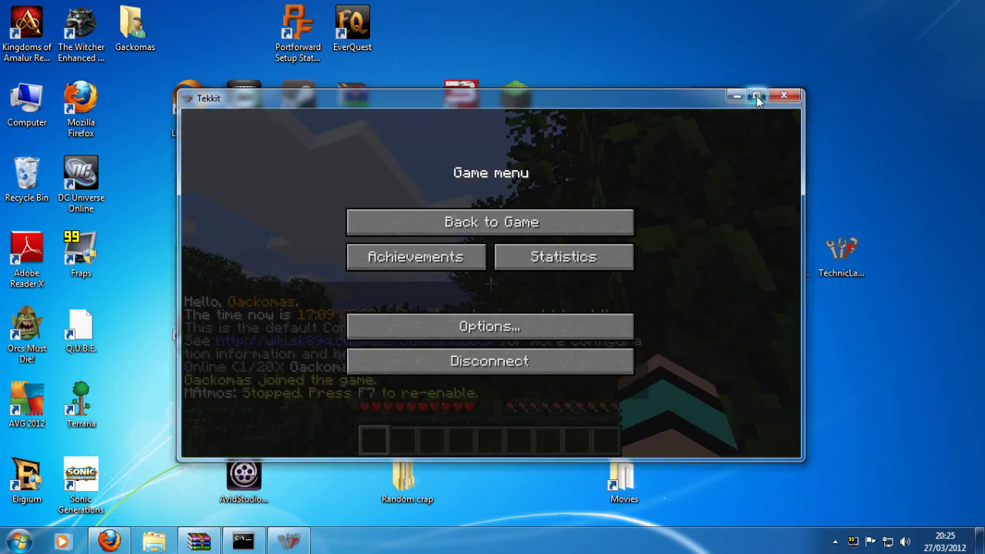
pyautogui.click(757, 95)
pyautogui.click(493, 165)
# - Walk through the forest treetops around the spawn point to try out the local server's world
pyautogui.press('w')
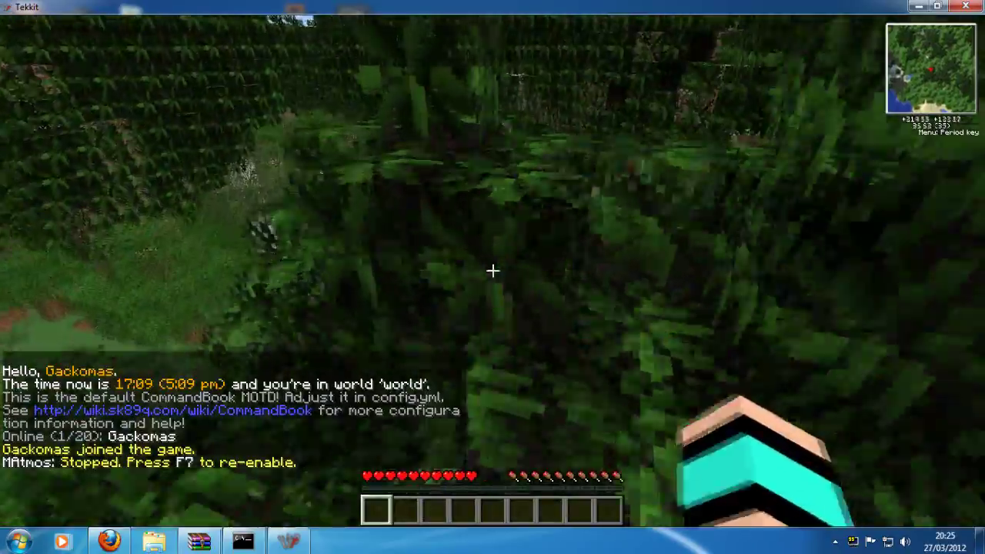
pyautogui.press('w')
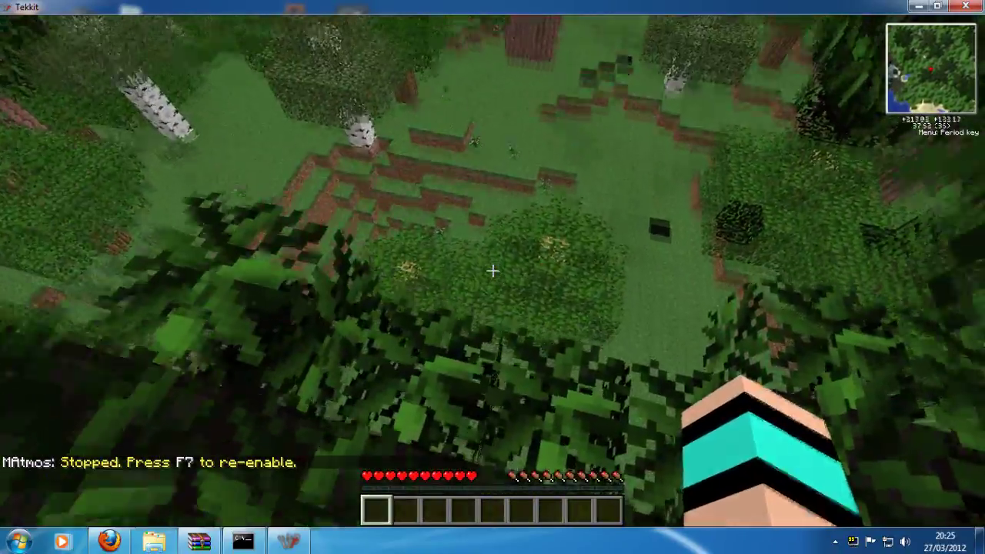
pyautogui.press('w')
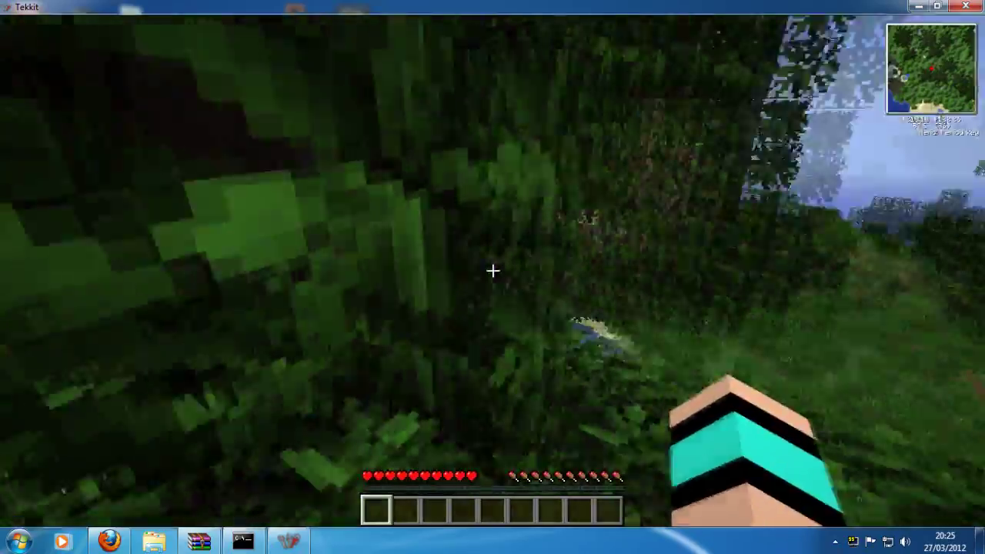
pyautogui.press('w')
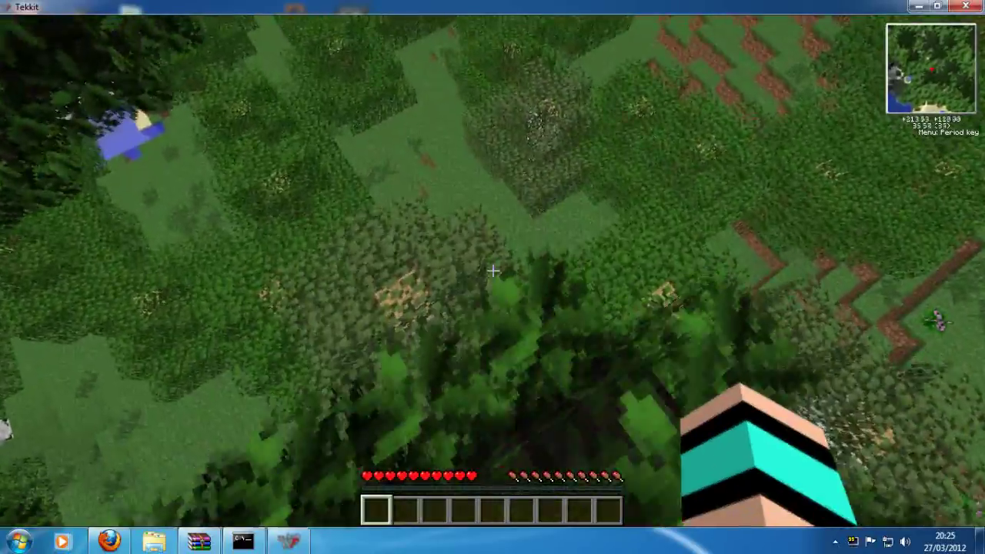
pyautogui.press('w')
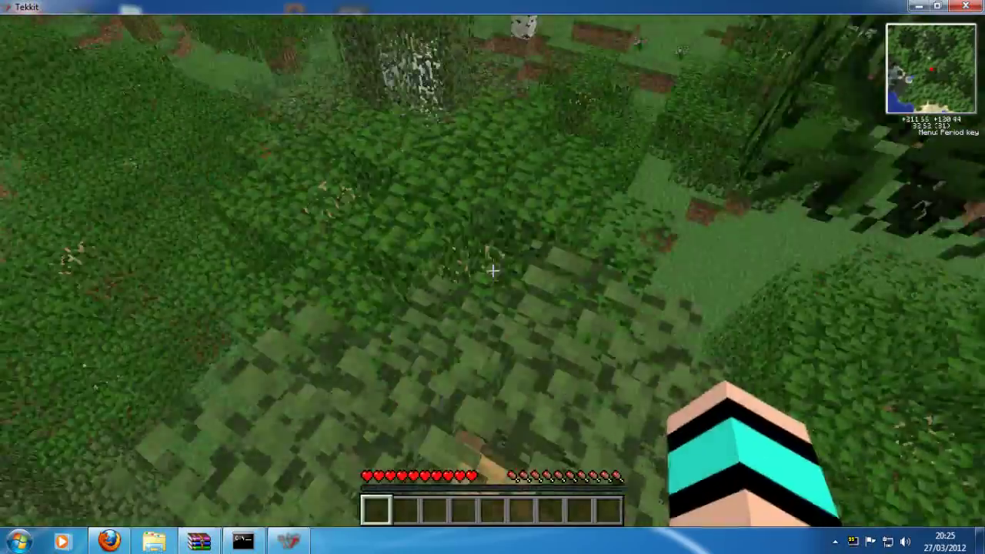
pyautogui.press('w')
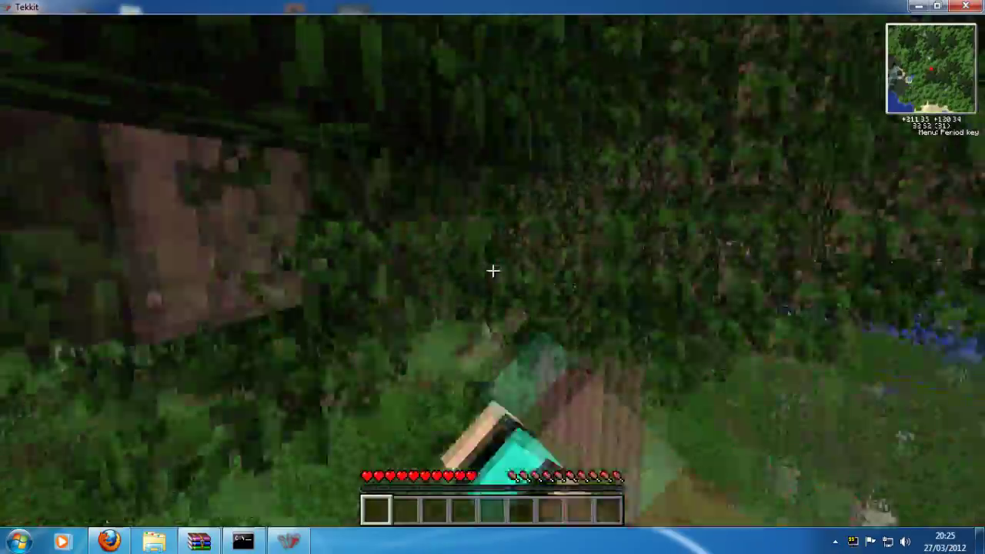
pyautogui.press('w')
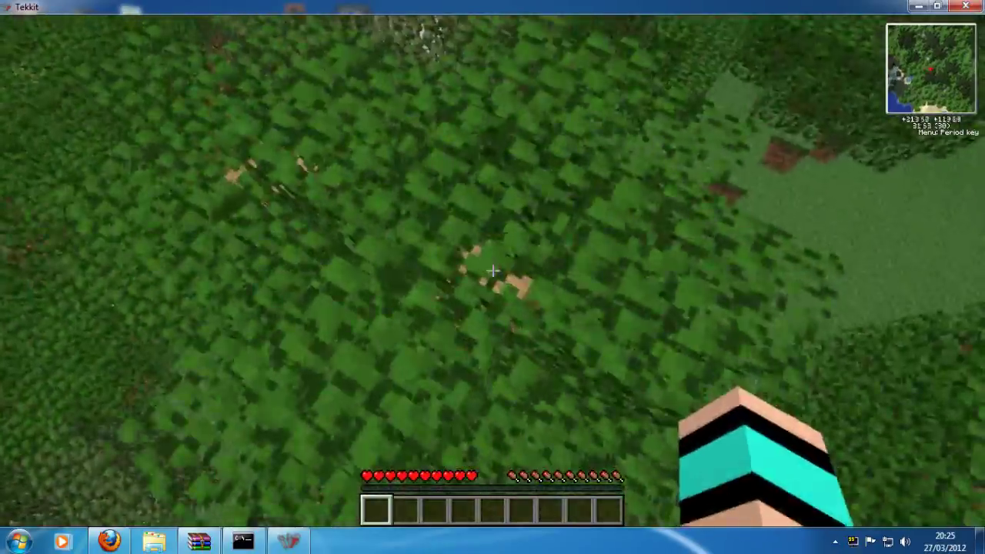
# - Move down from the treetops onto the forest floor and look around the grassy clearing
pyautogui.press('w')
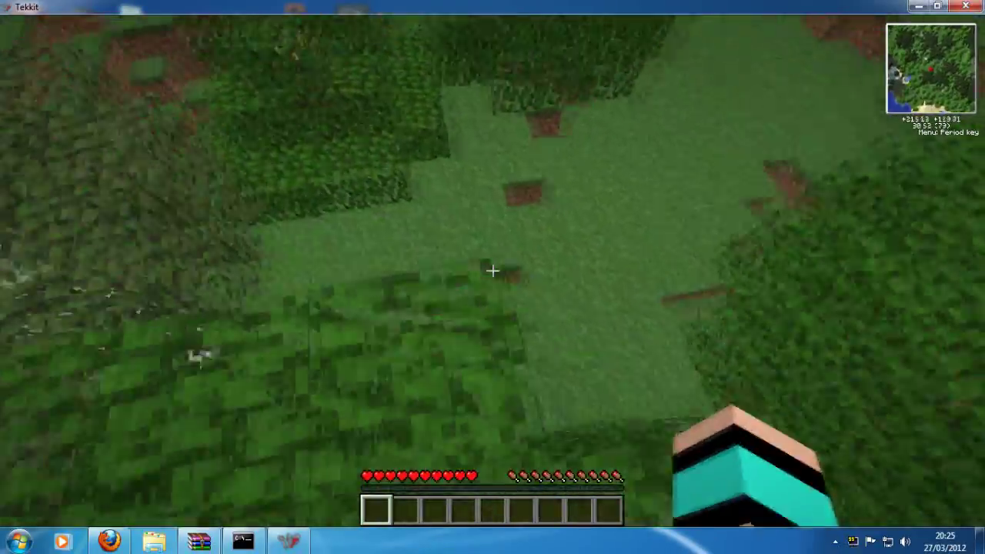
pyautogui.press('w')
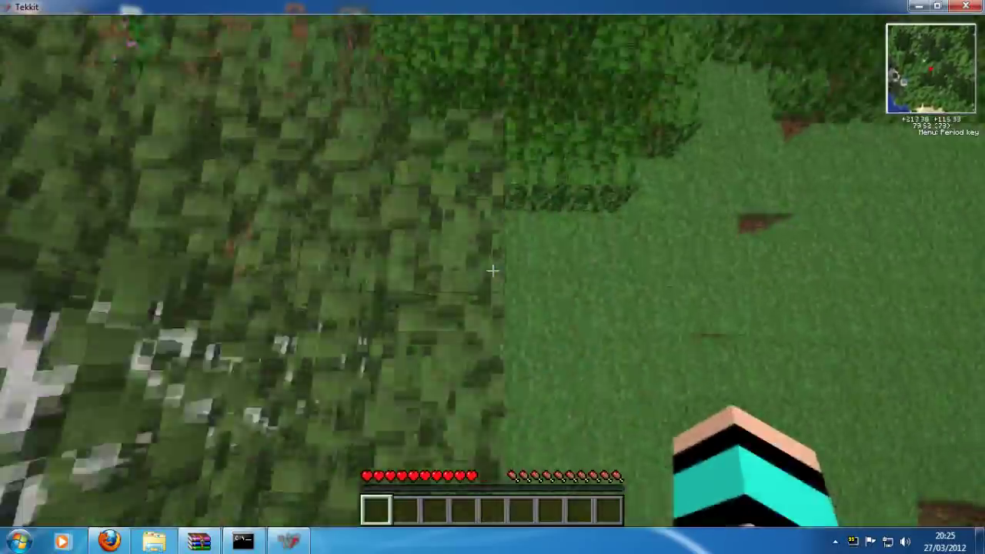
pyautogui.press('w')
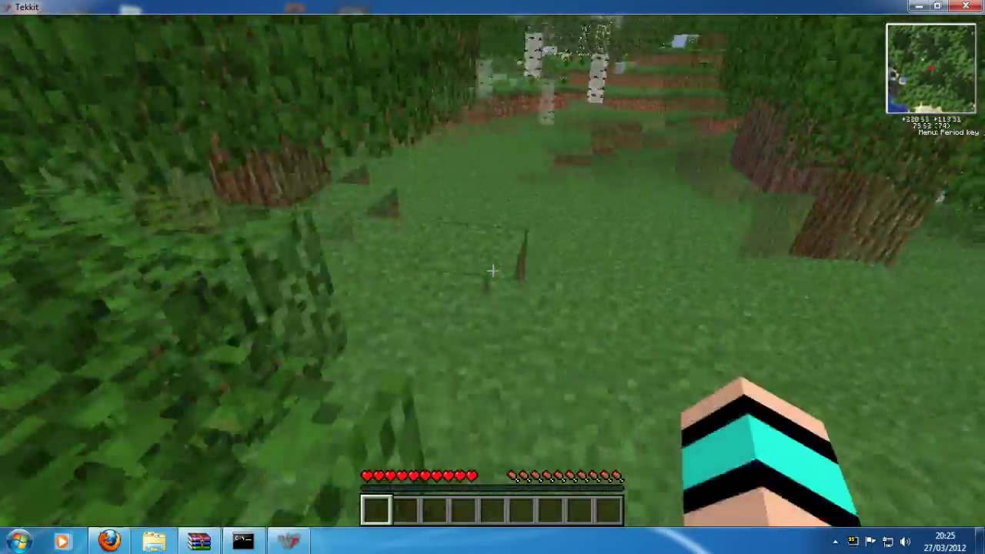
pyautogui.press('w')
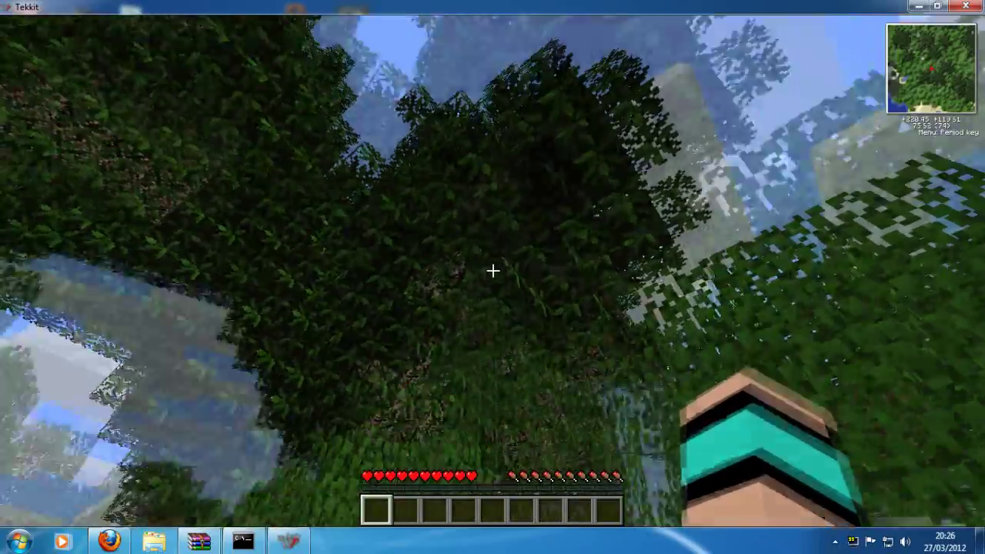
pyautogui.press('w')
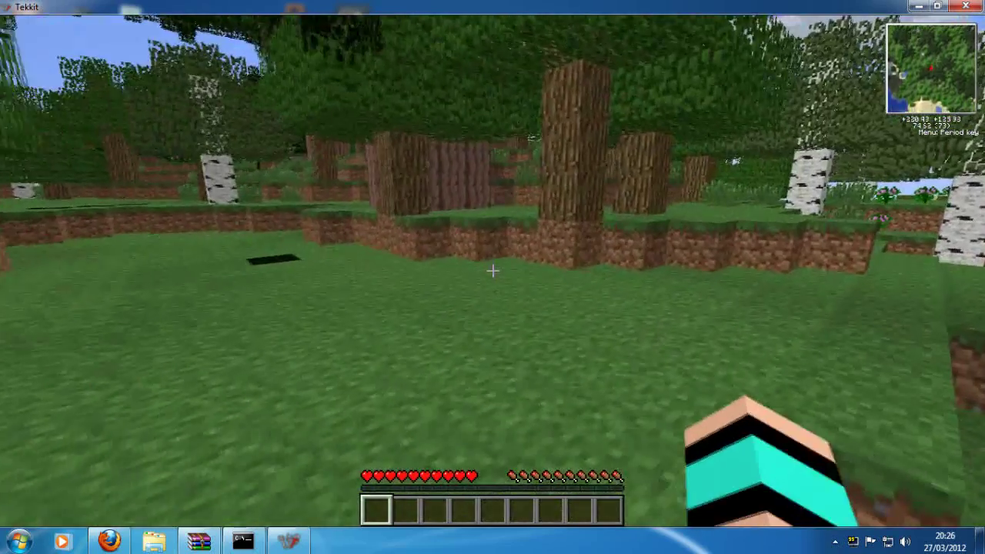
# - Add a stack of 64 Nuke blocks to the inventory from page 10 of the item list, and return to the game
pyautogui.press('e')
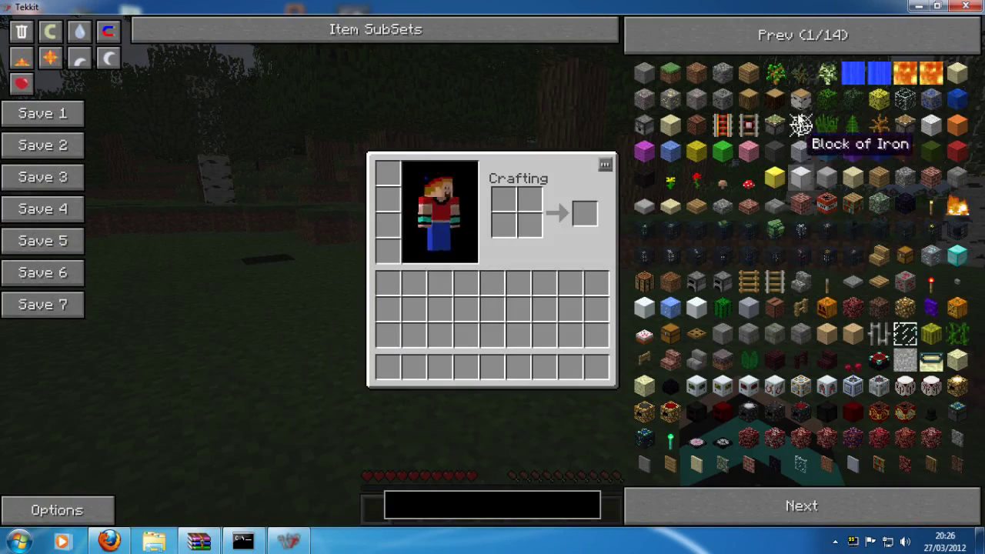
pyautogui.click(830, 506)
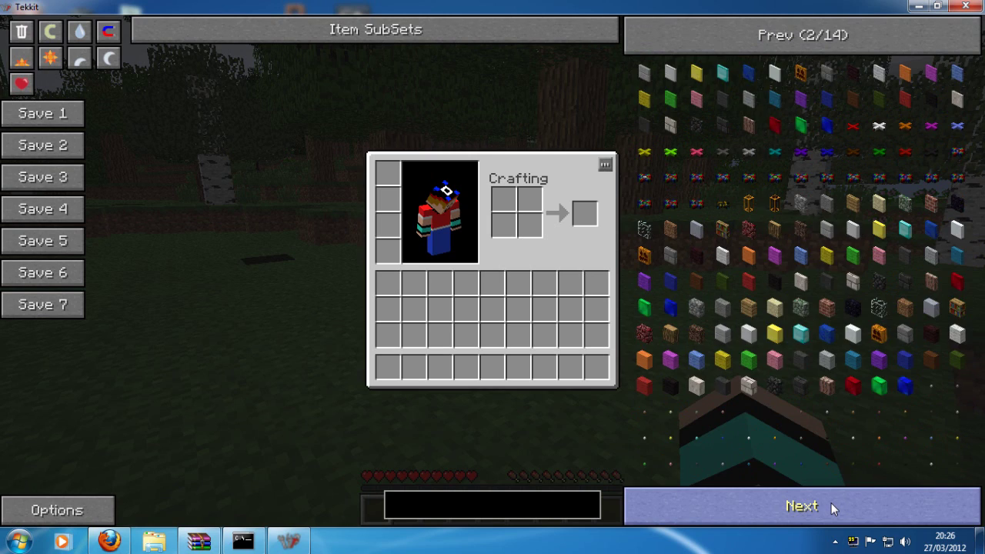
pyautogui.click(831, 507)
pyautogui.click(831, 507)
pyautogui.click(833, 507)
pyautogui.click(833, 507)
pyautogui.click(832, 508)
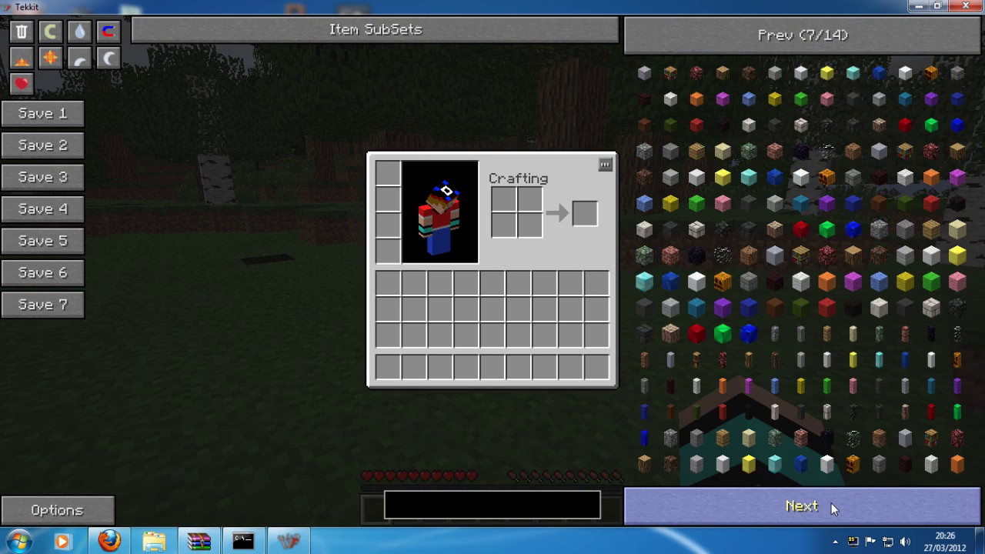
pyautogui.click(831, 508)
pyautogui.click(832, 507)
pyautogui.click(836, 502)
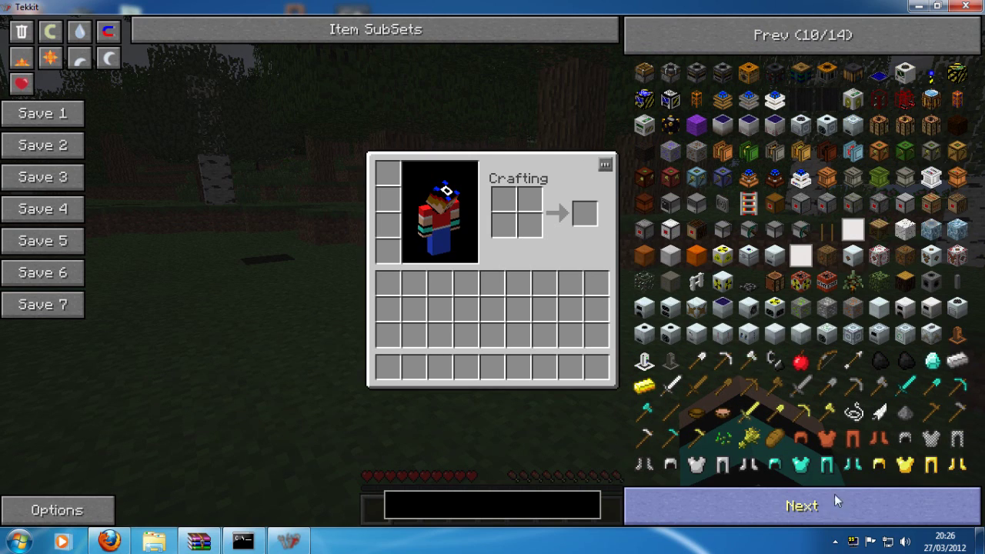
pyautogui.click(809, 288)
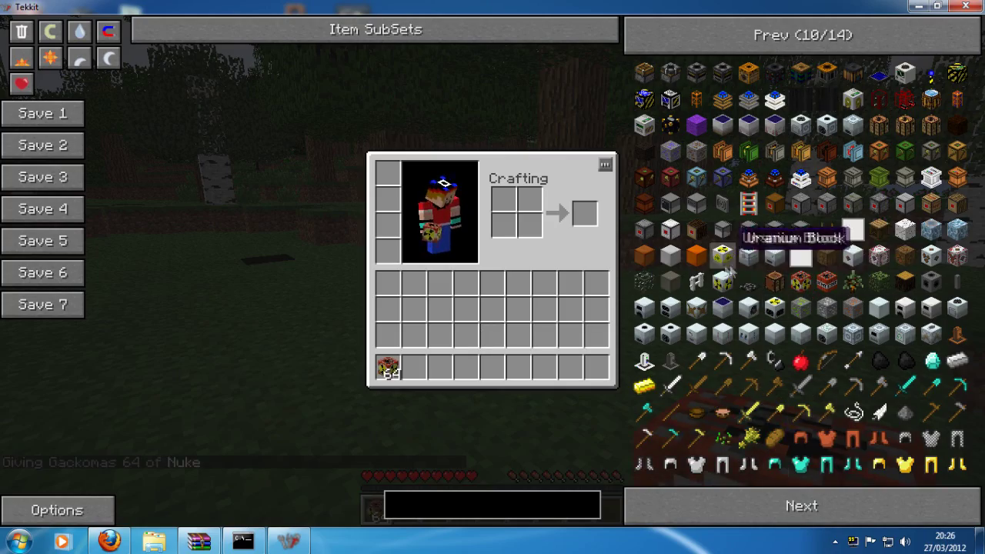
pyautogui.press('e')
# - Walk across the clearing with the Nuke block in hand to the thick-trunked tree beyond the dirt ledge
pyautogui.press('w')
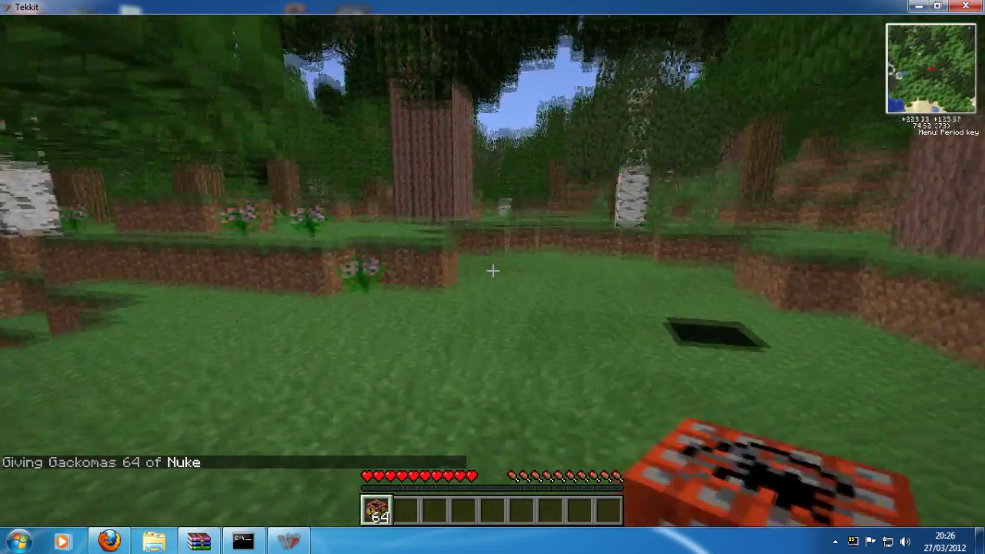
pyautogui.press('w')
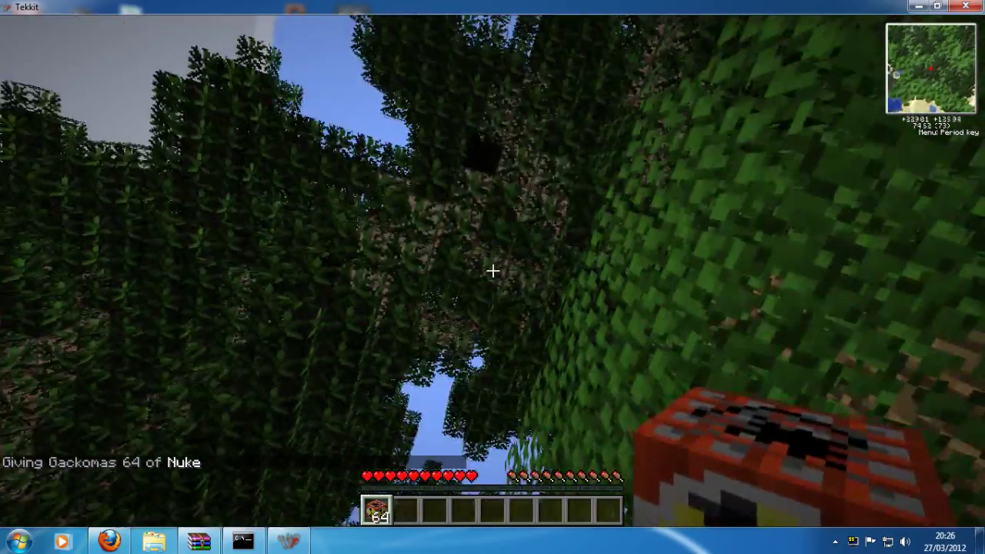
pyautogui.press('w')
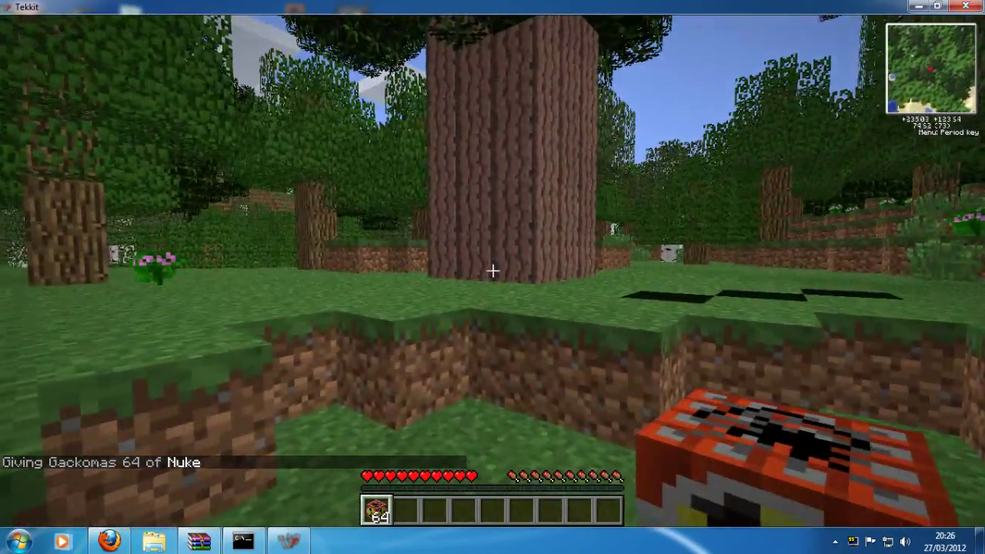
pyautogui.press('w')
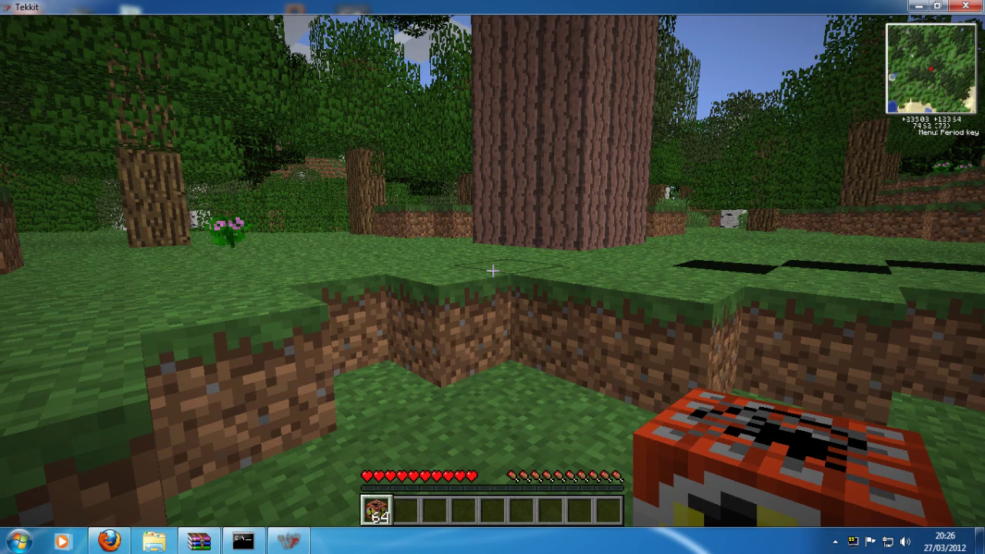
# - Disconnect from the local server and close the Tekkit game window
pyautogui.press('Escape')
pyautogui.click(497, 301)
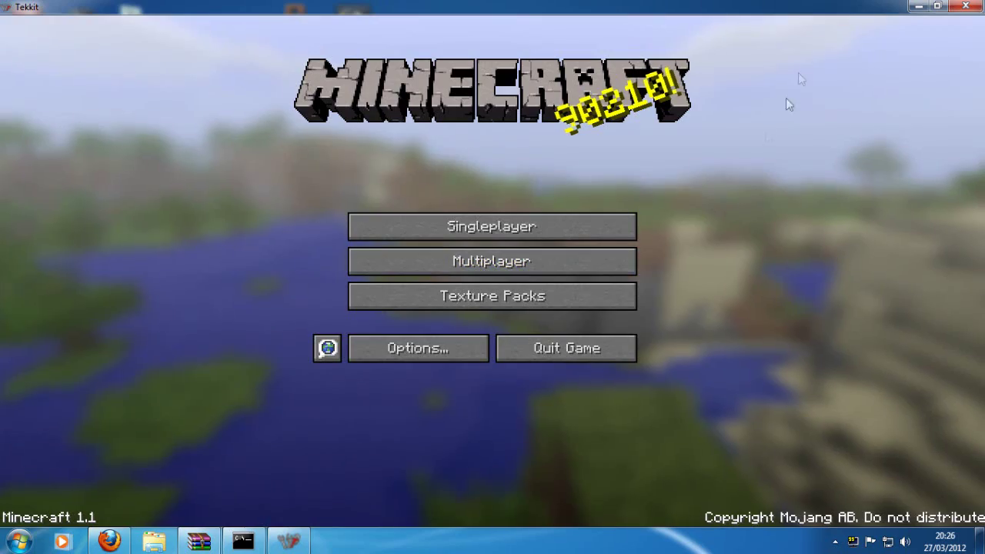
pyautogui.click(967, 6)
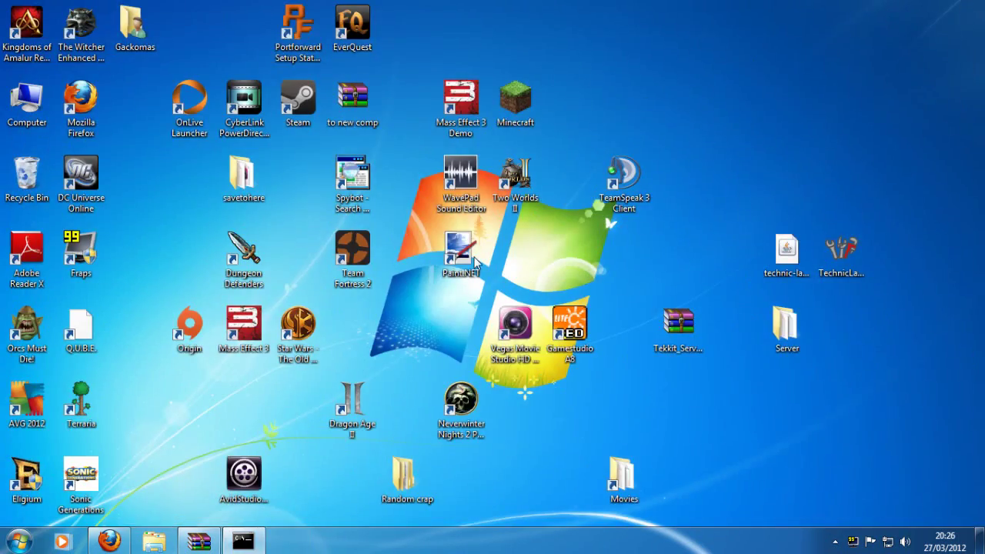
# - Bring up the server console, look through the files in the desktop's Server folder, and close the folder
pyautogui.click(243, 541)
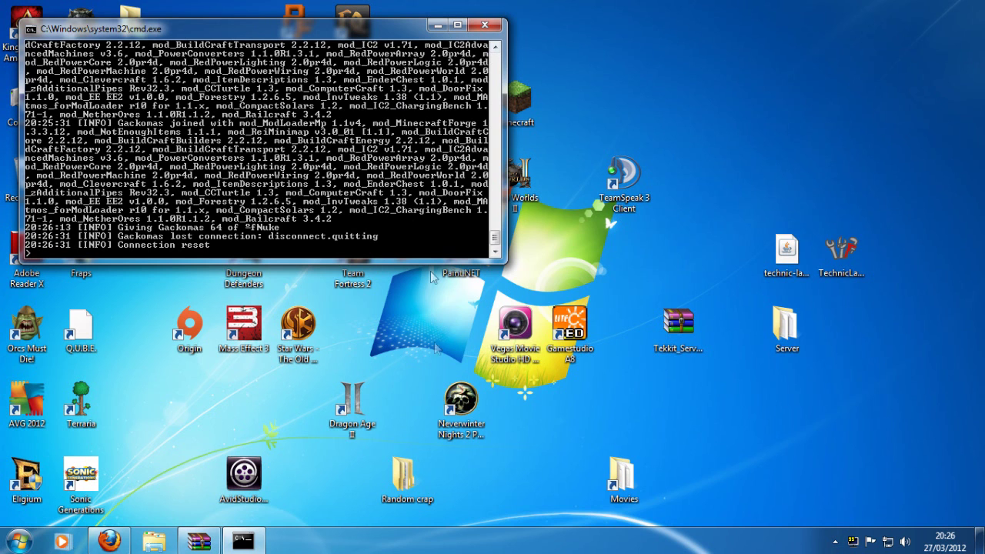
pyautogui.doubleClick(799, 332)
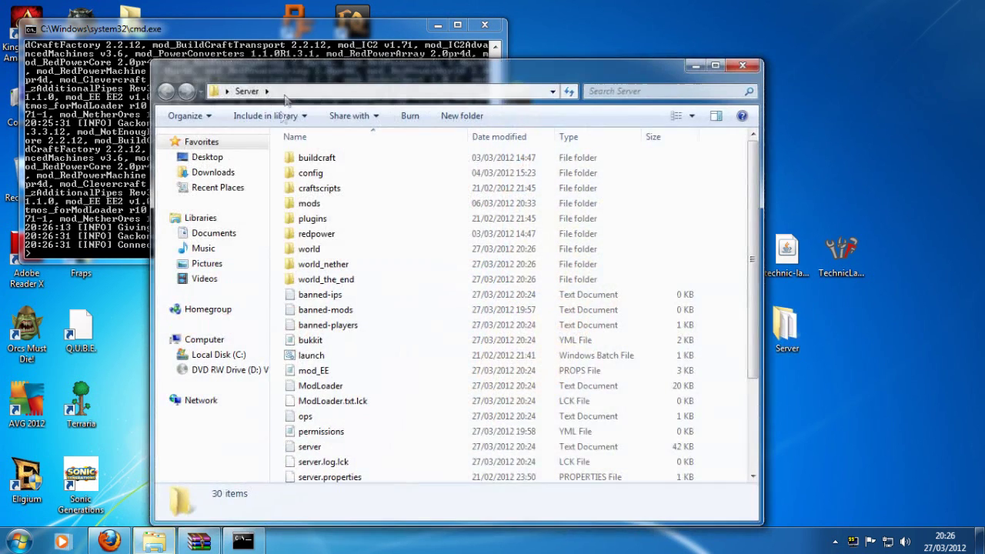
pyautogui.click(340, 158)
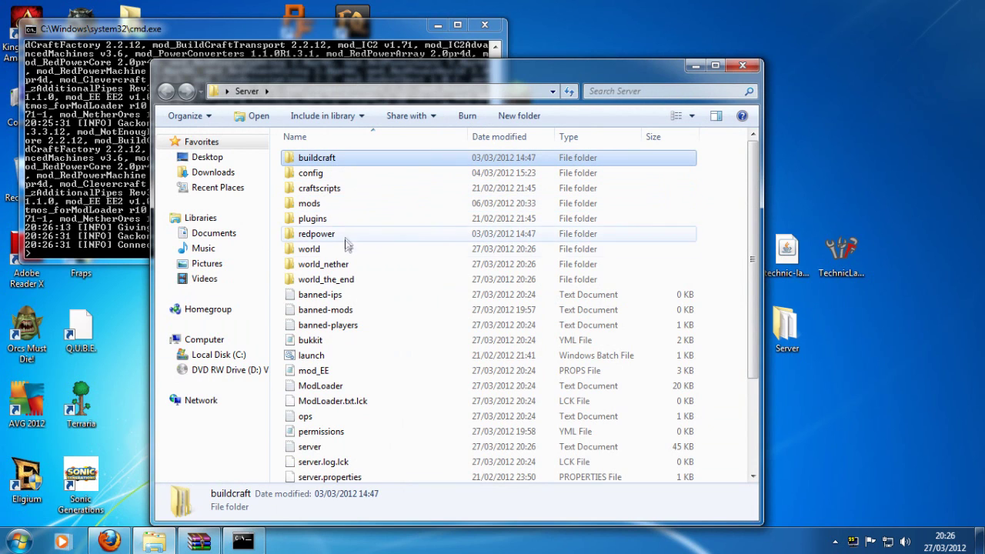
pyautogui.scroll(-3, 346, 238)
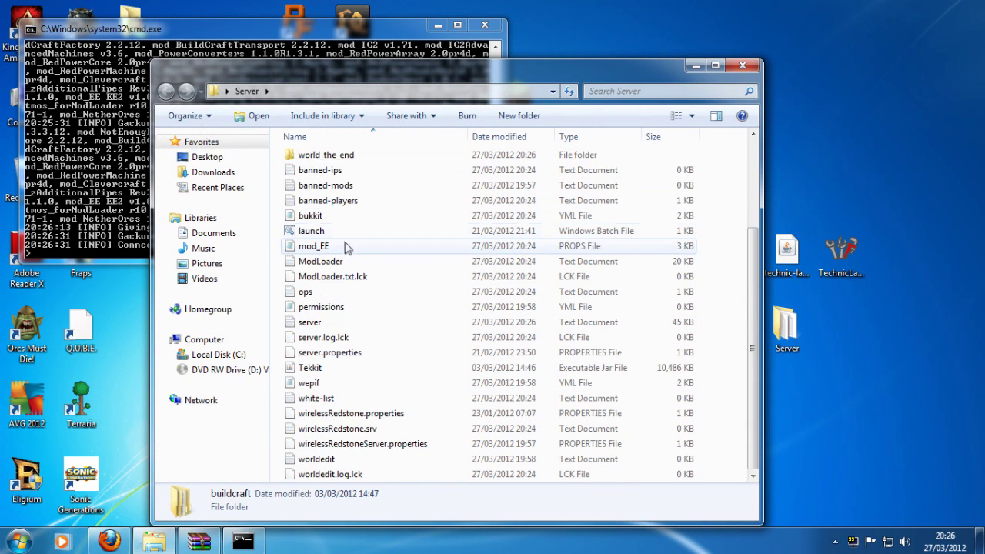
pyautogui.click(340, 218)
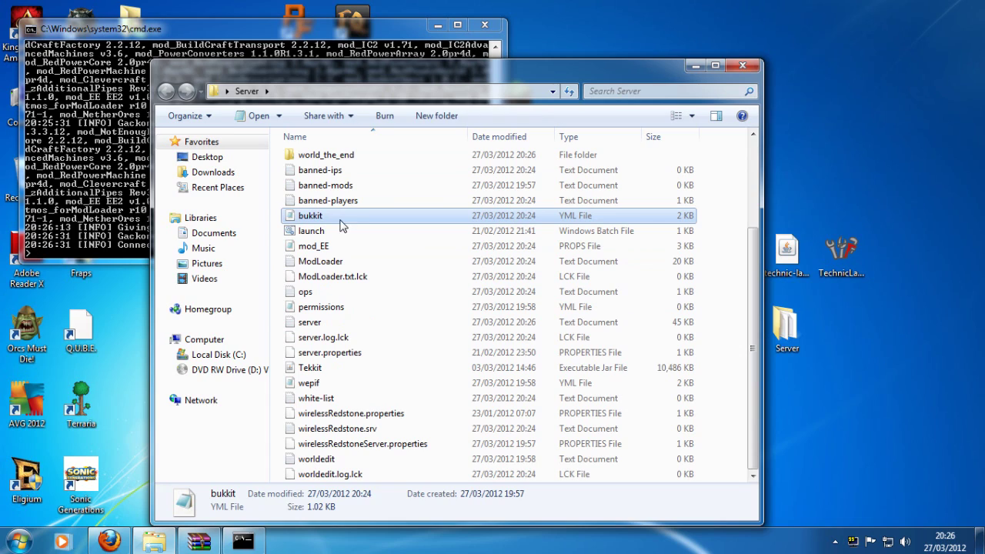
pyautogui.click(743, 65)
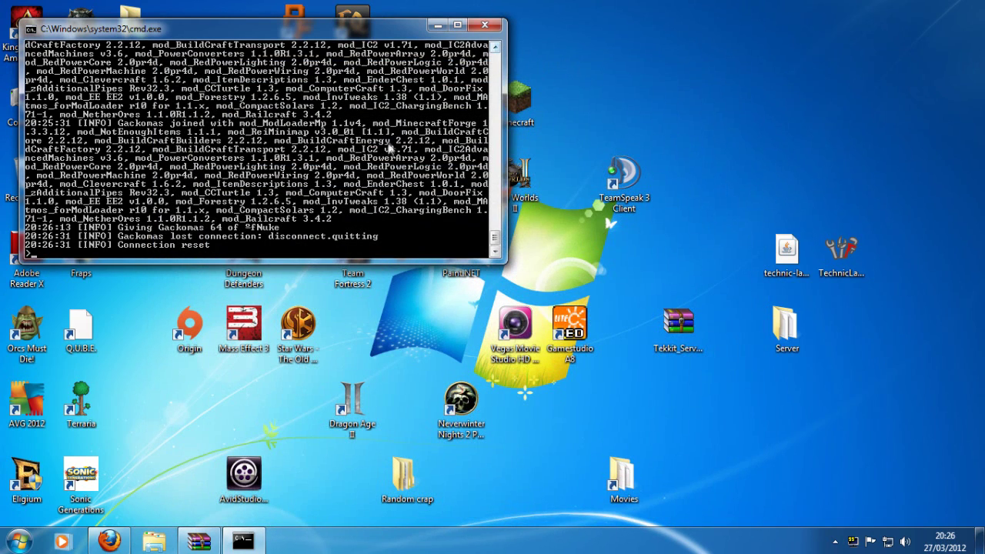
# - Shut down the Tekkit server with the stop command and dismiss its console window
pyautogui.write('stop')
pyautogui.press('Return')
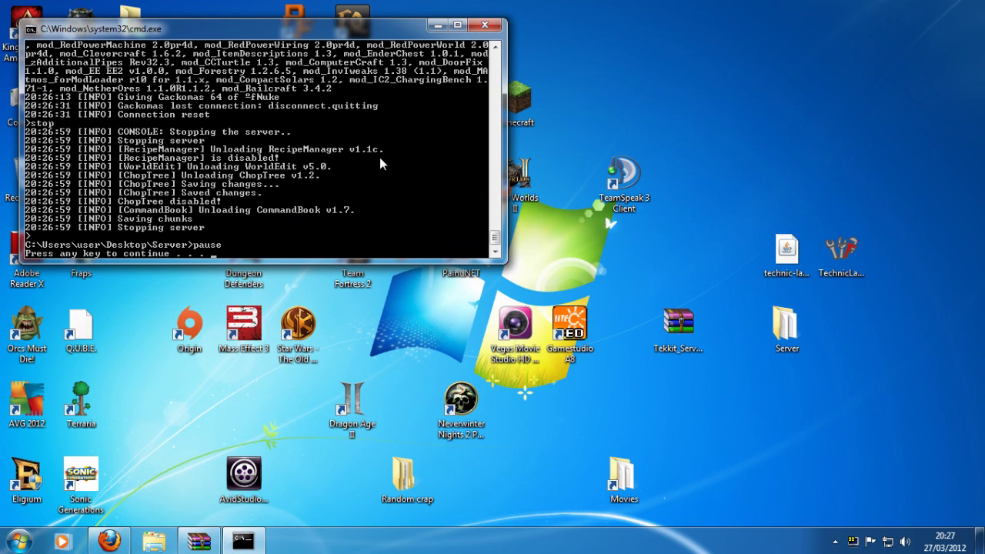
pyautogui.press('Return')
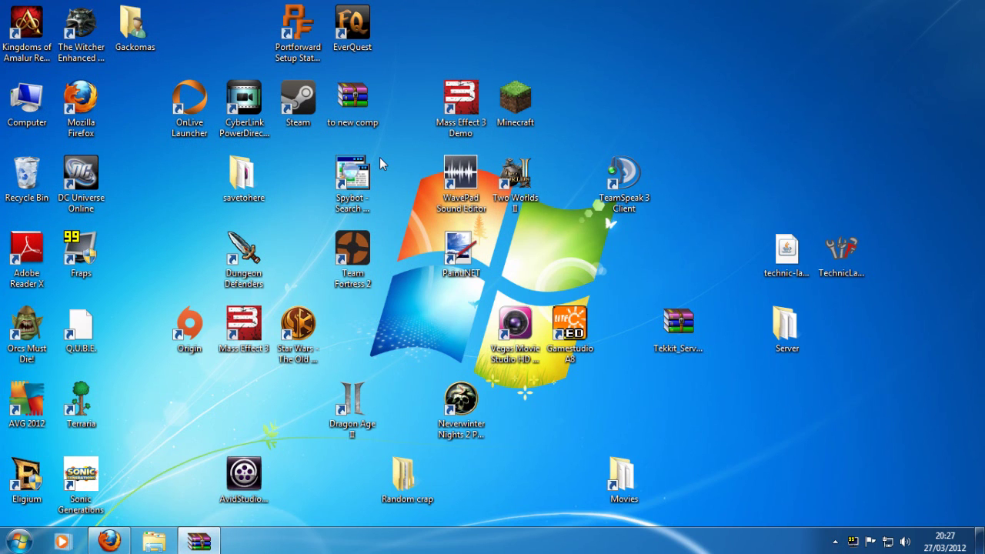